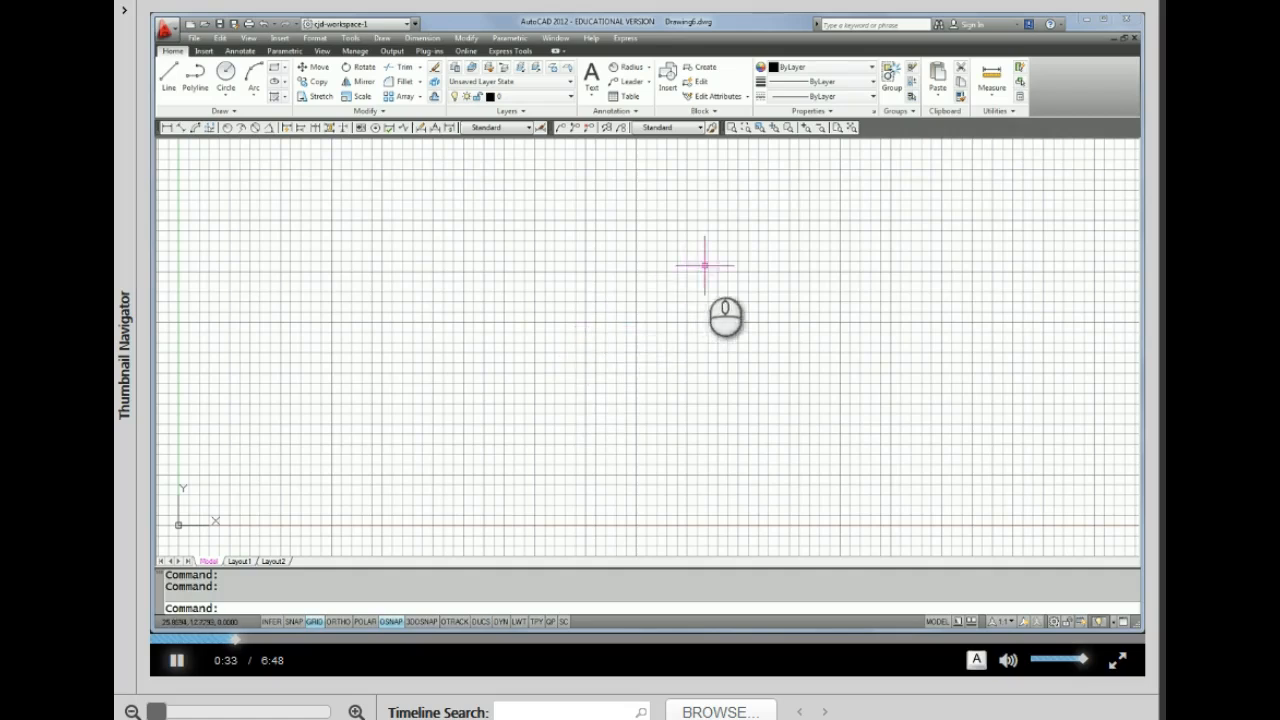
# - Zoom to the full drawing area, then turn off the grid display and object snap
pyautogui.click(838, 127)
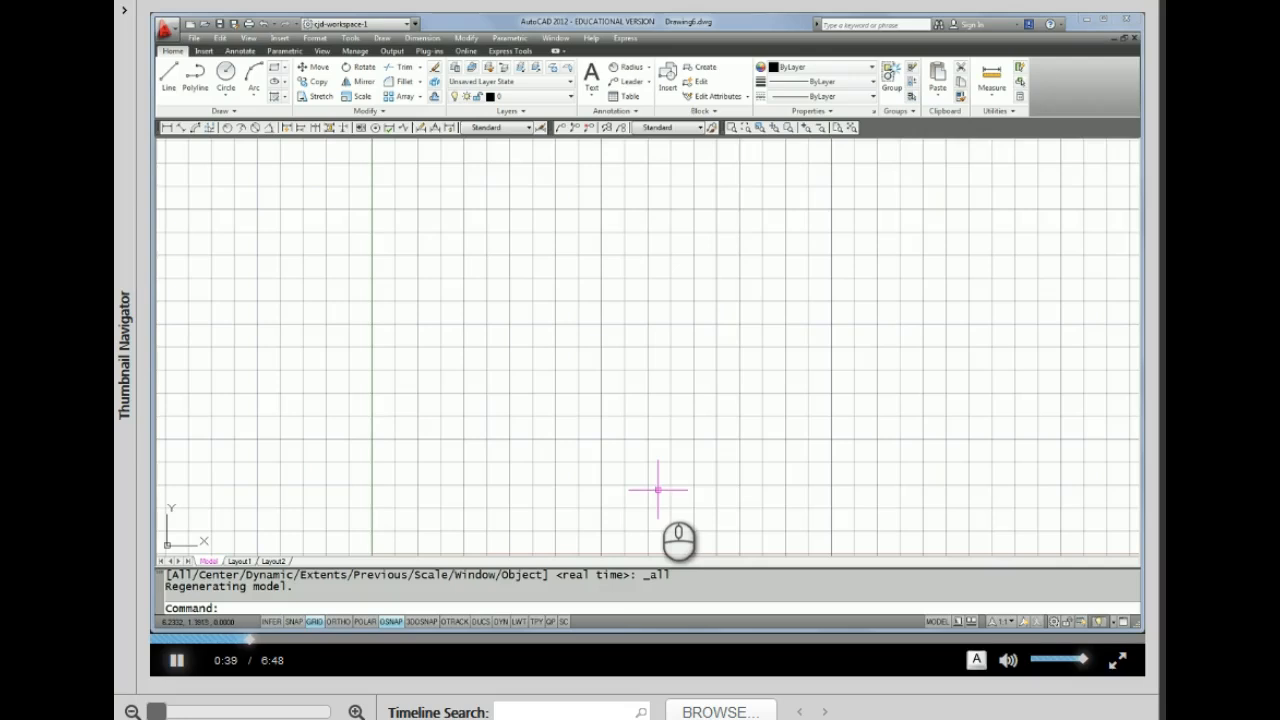
pyautogui.click(314, 622)
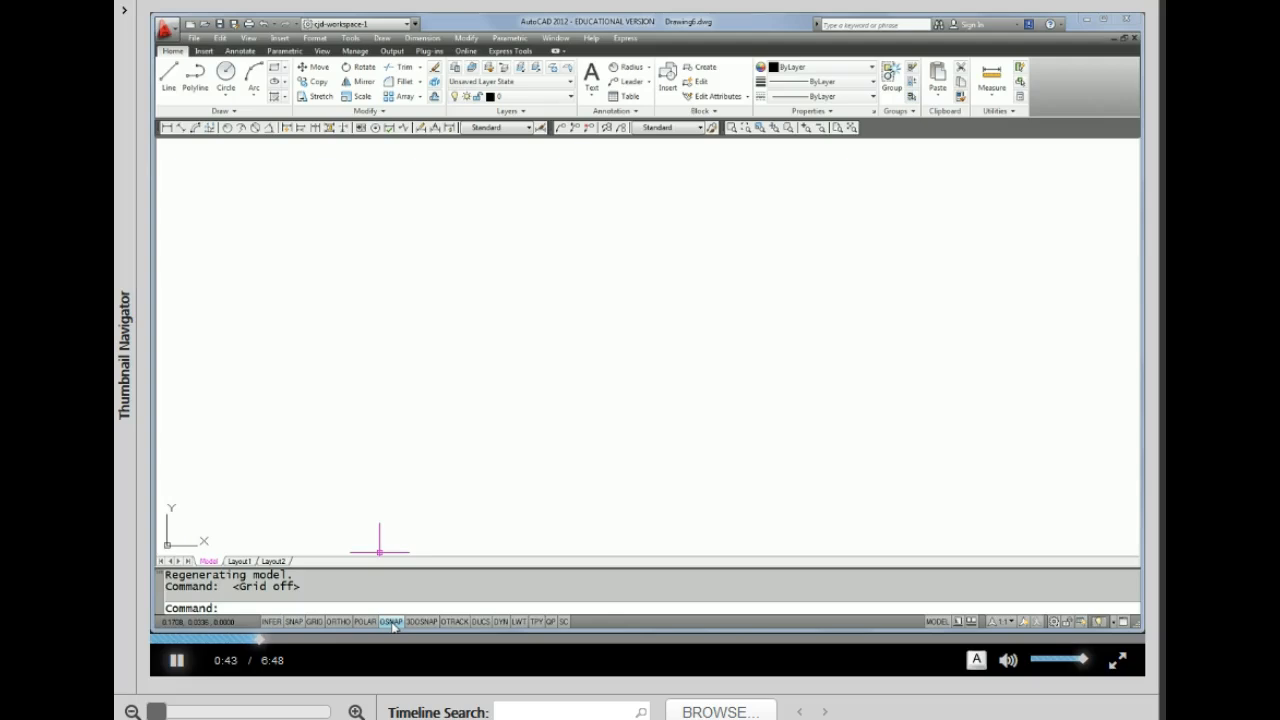
pyautogui.click(391, 622)
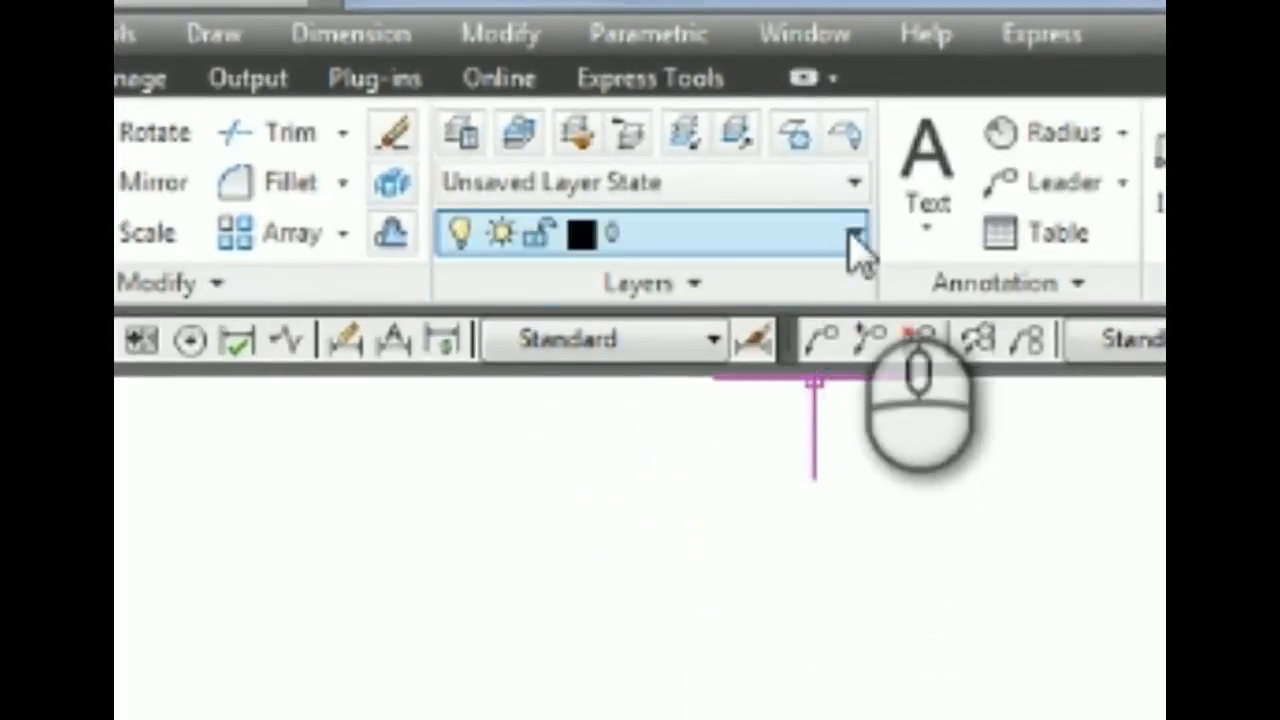
pyautogui.click(850, 245)
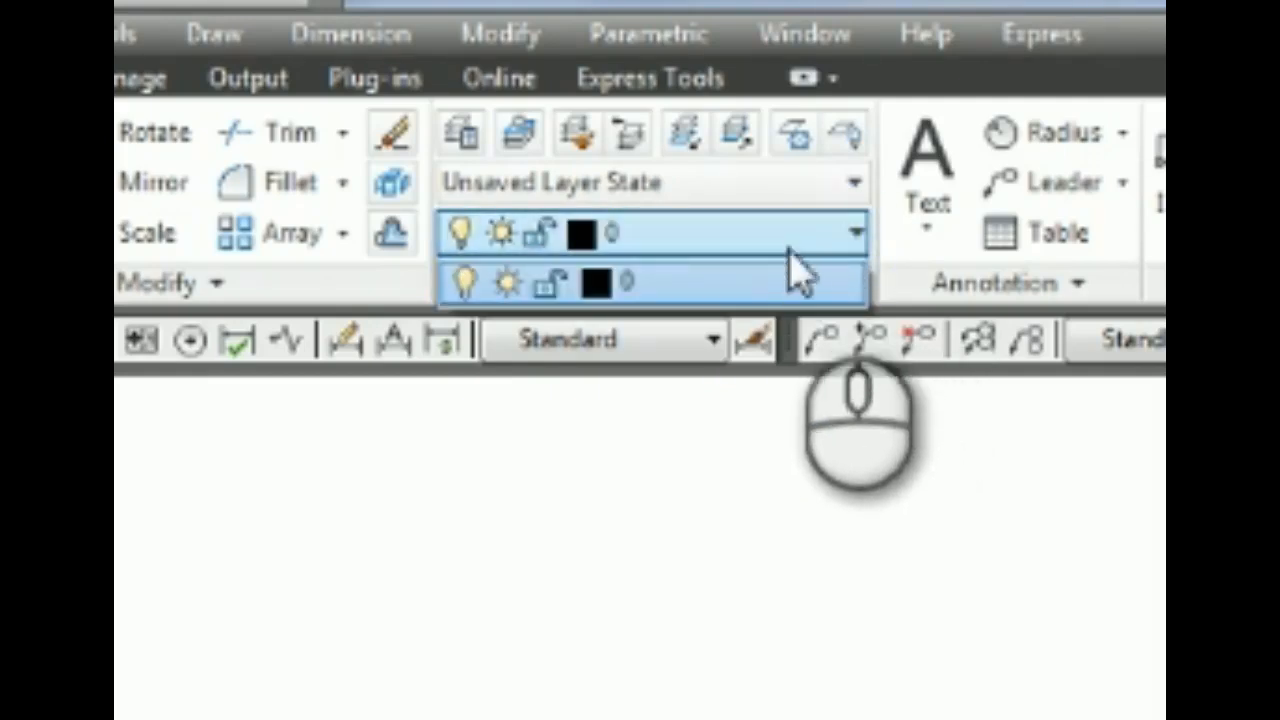
pyautogui.click(737, 242)
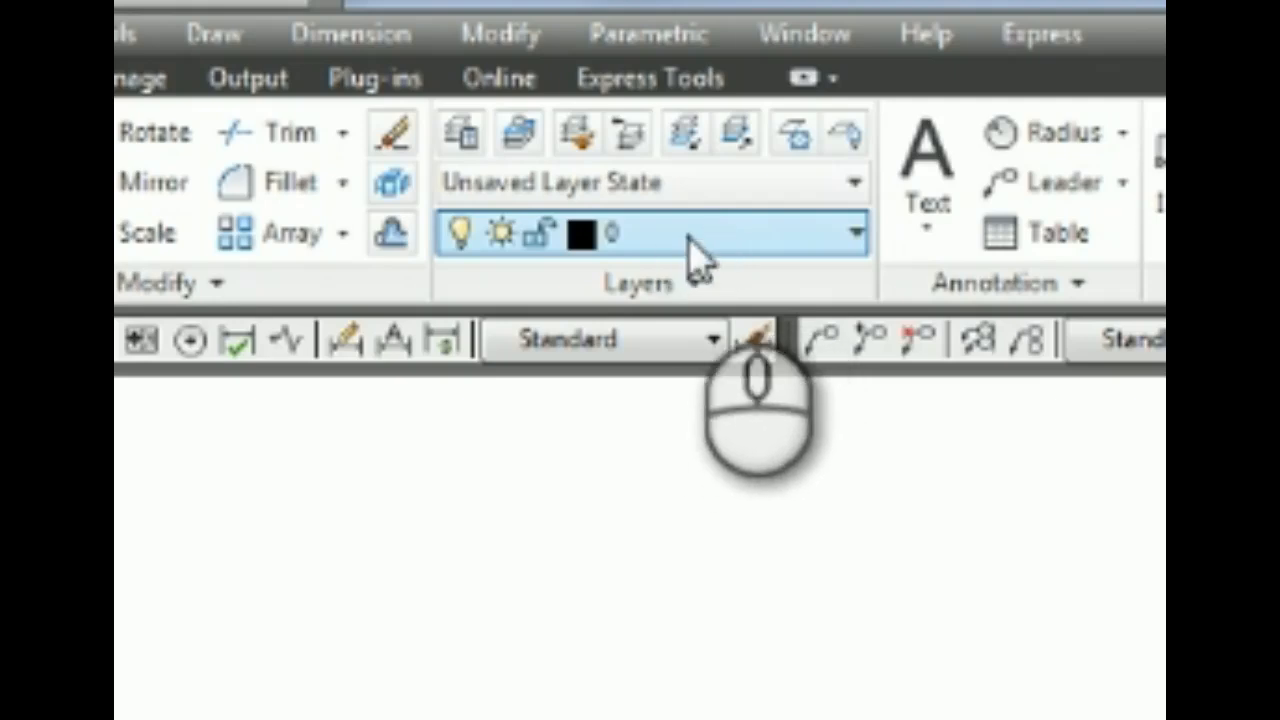
pyautogui.click(737, 243)
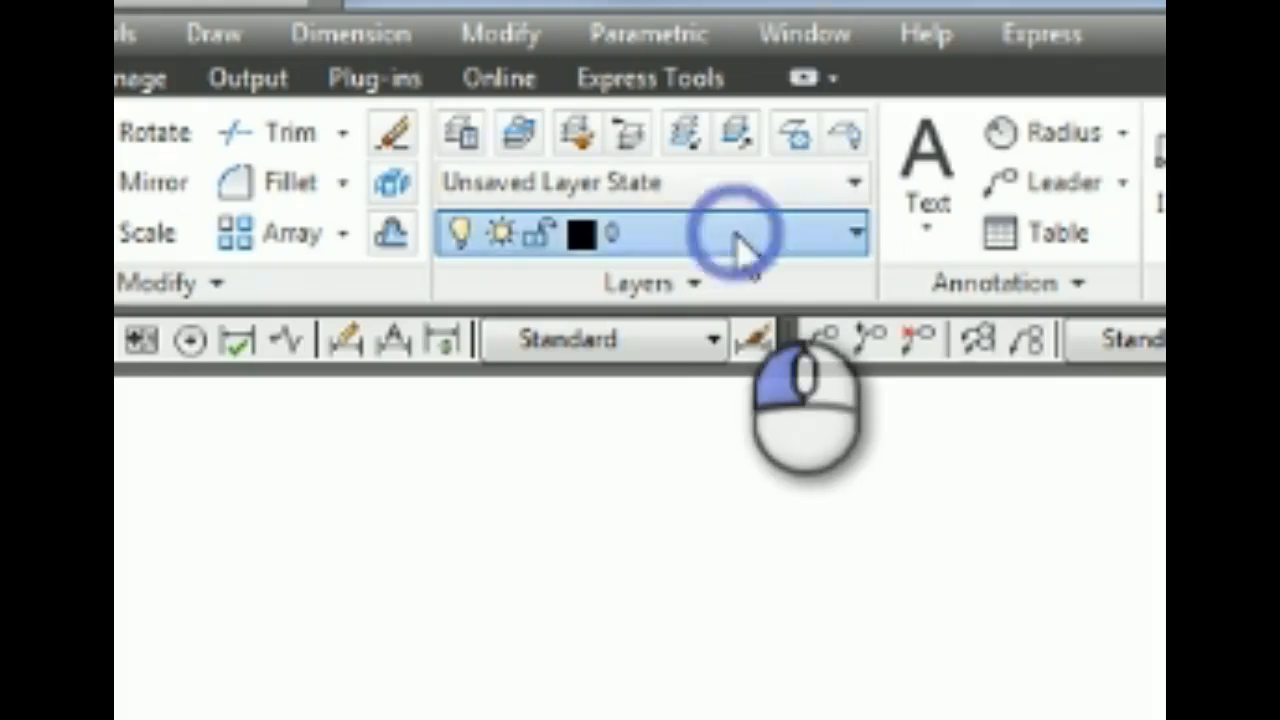
pyautogui.click(768, 246)
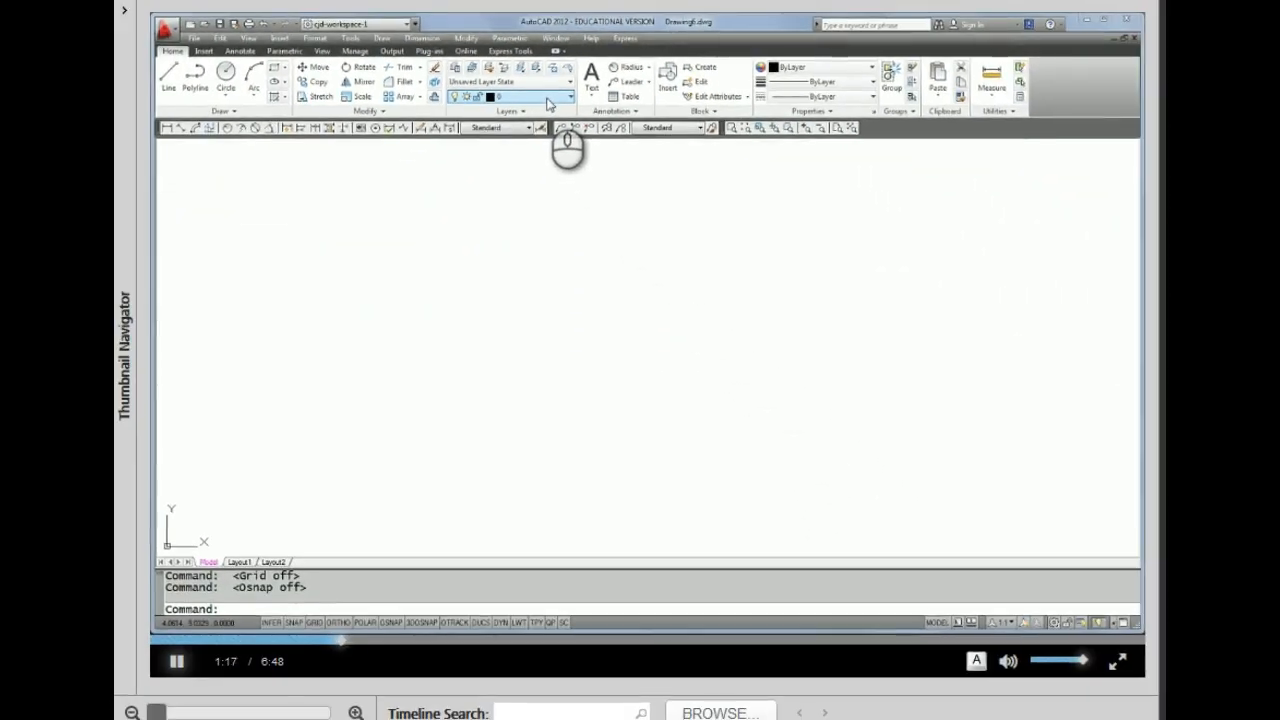
# - Draw two connected lines forming an inverted V, about 4.54 units high and 2.64 units wide, on layer 0
pyautogui.click(170, 76)
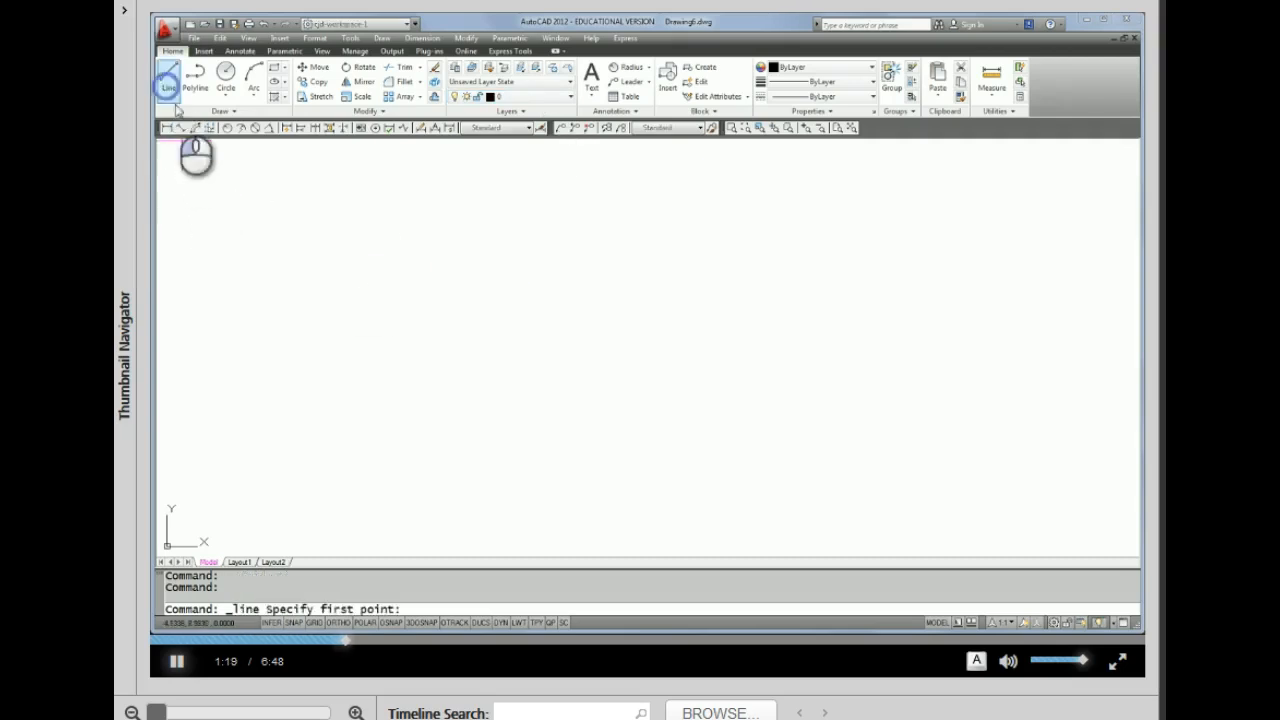
pyautogui.click(339, 437)
pyautogui.click(406, 231)
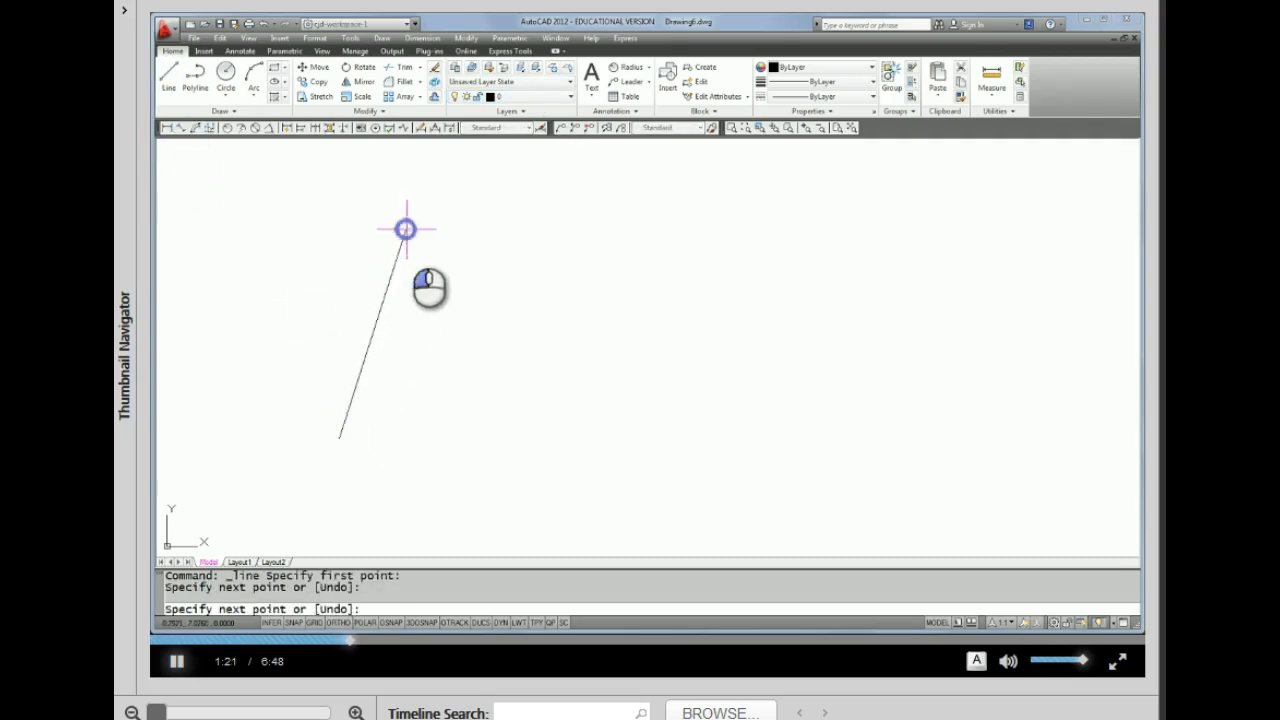
pyautogui.click(460, 449)
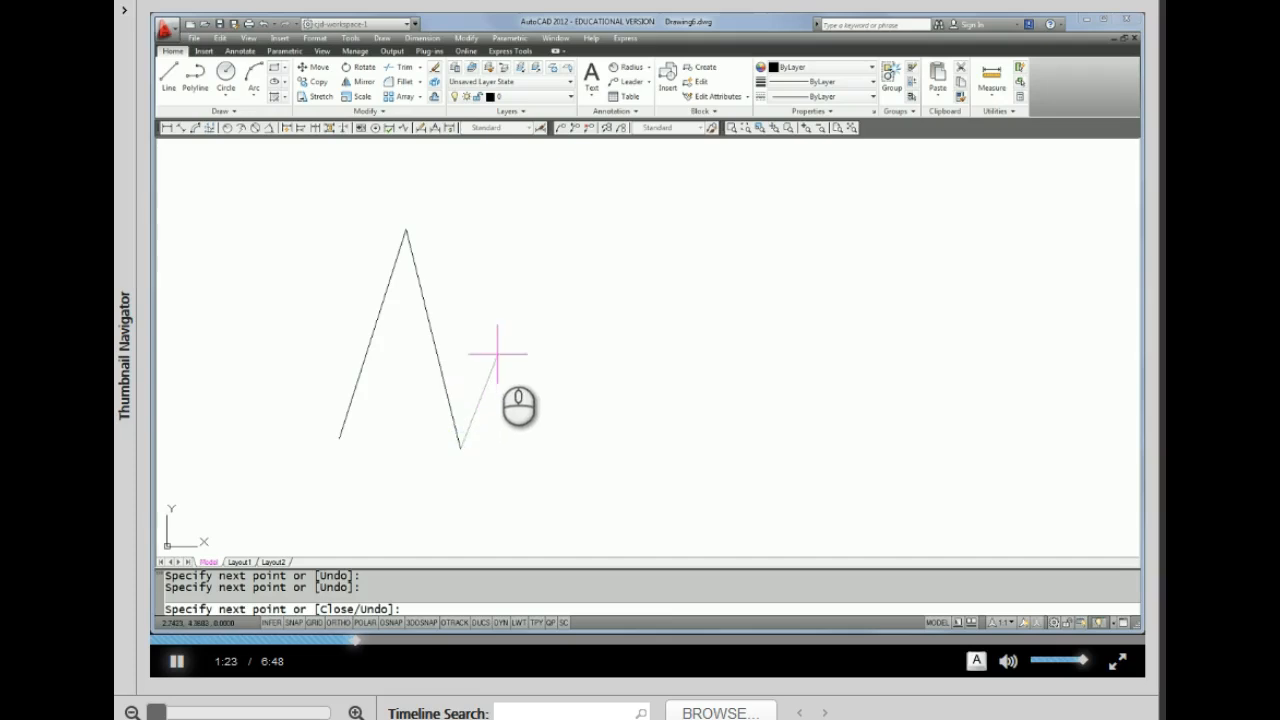
pyautogui.rightClick(497, 354)
# - Draw a circle freehand to the right of the inverted V, at about the same height
pyautogui.click(226, 74)
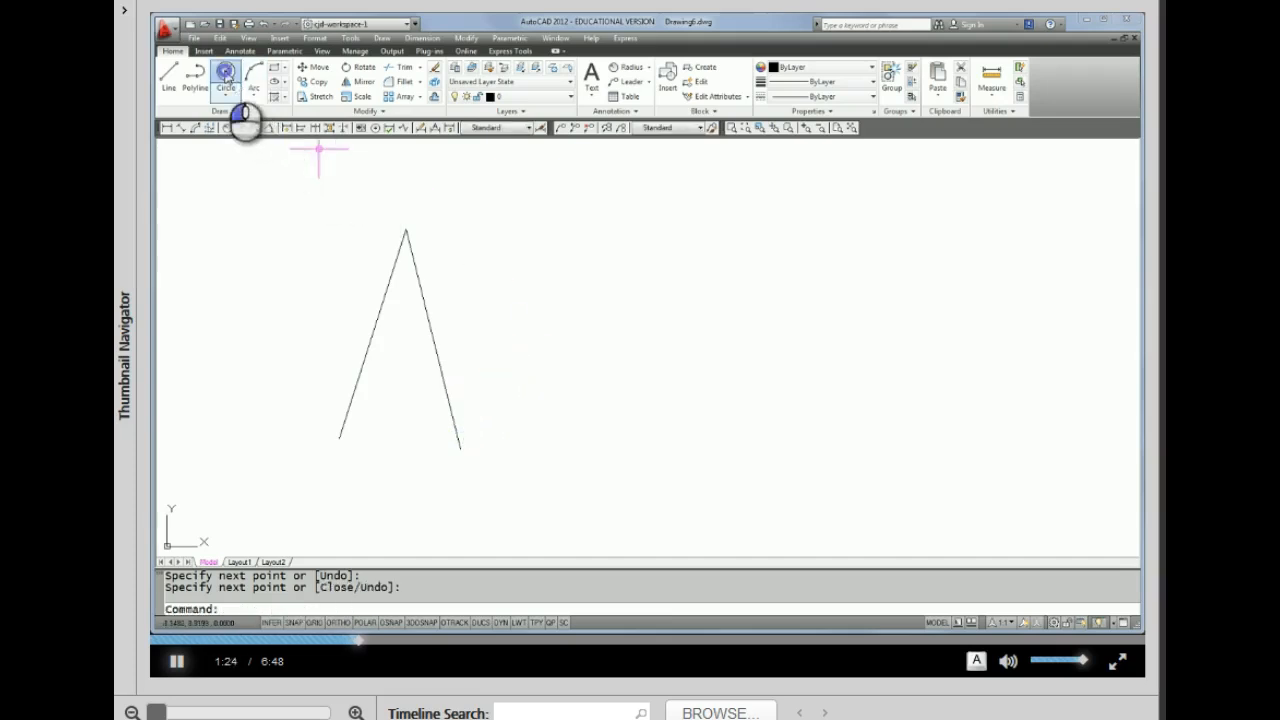
pyautogui.click(586, 334)
pyautogui.click(675, 371)
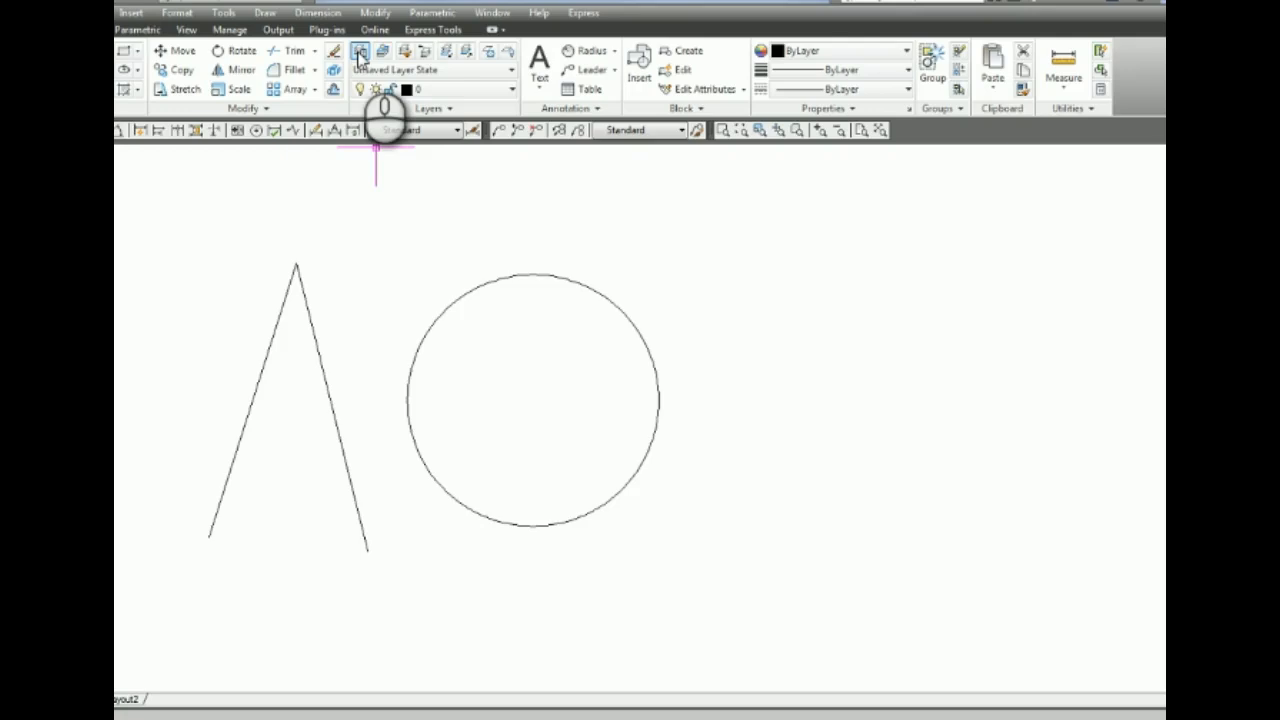
# - Create a new layer named dimension in the layer properties and set its color to blue
pyautogui.click(361, 55)
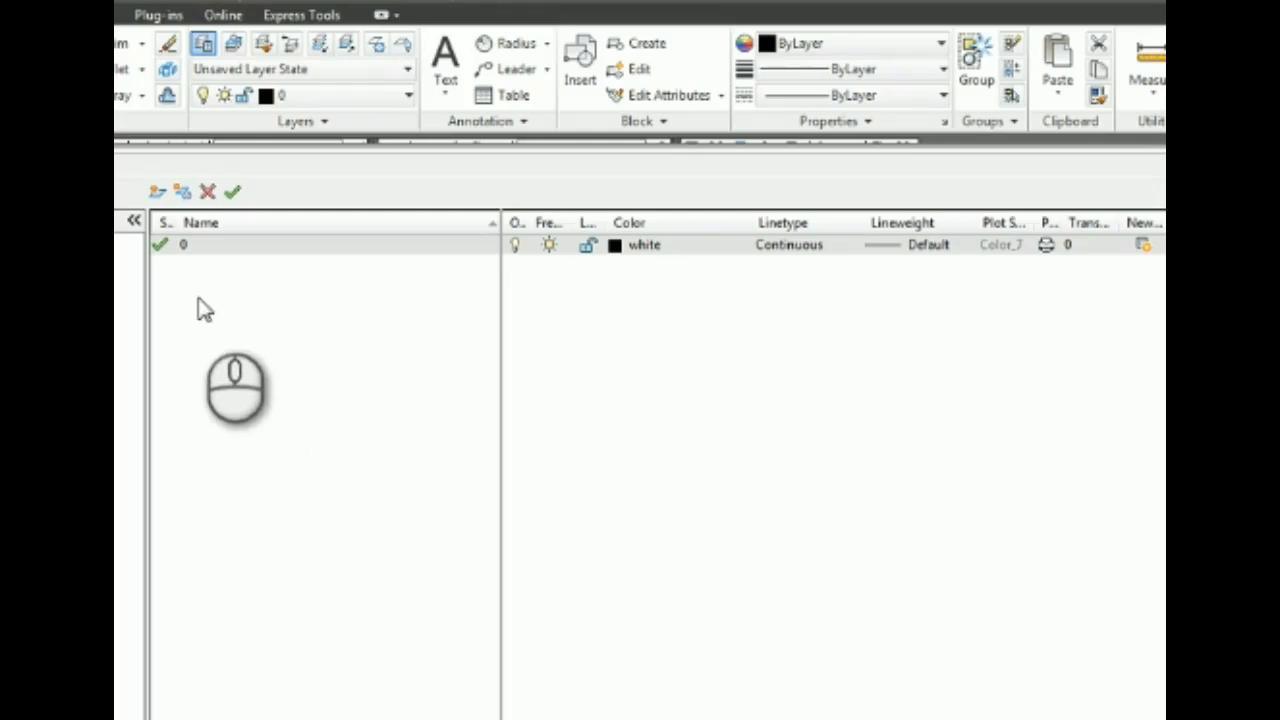
pyautogui.click(155, 191)
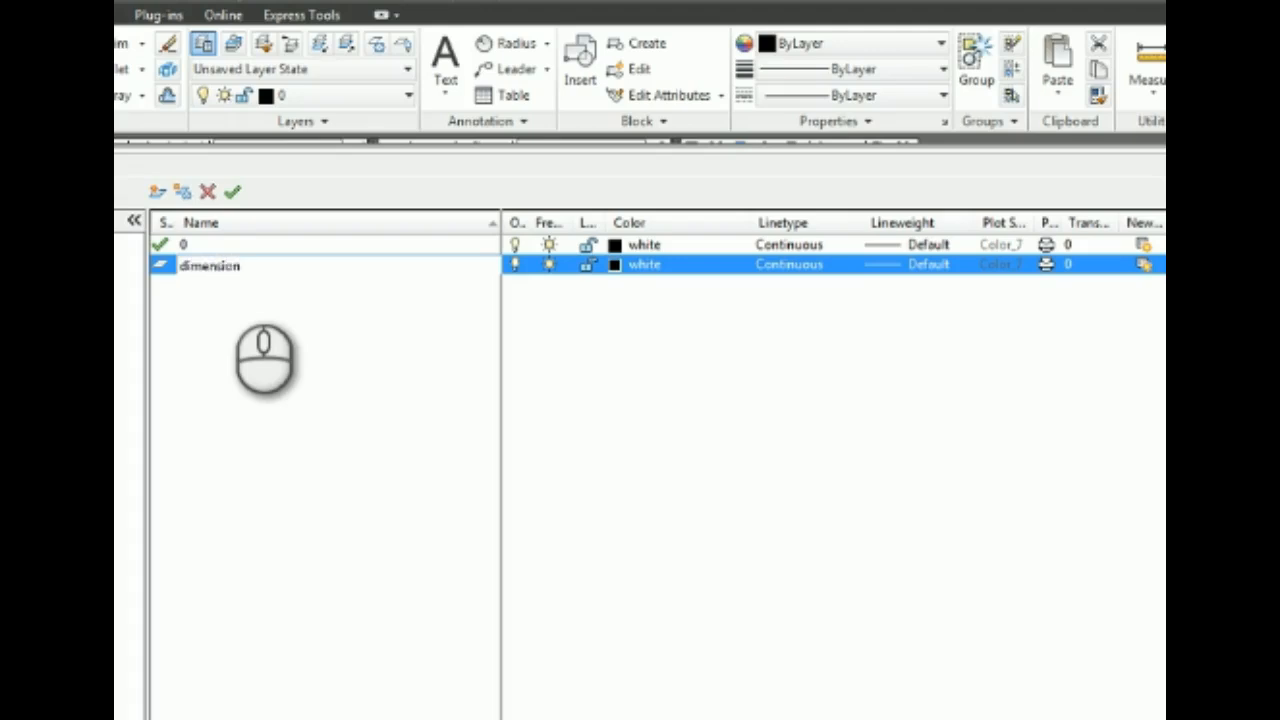
pyautogui.press('Return')
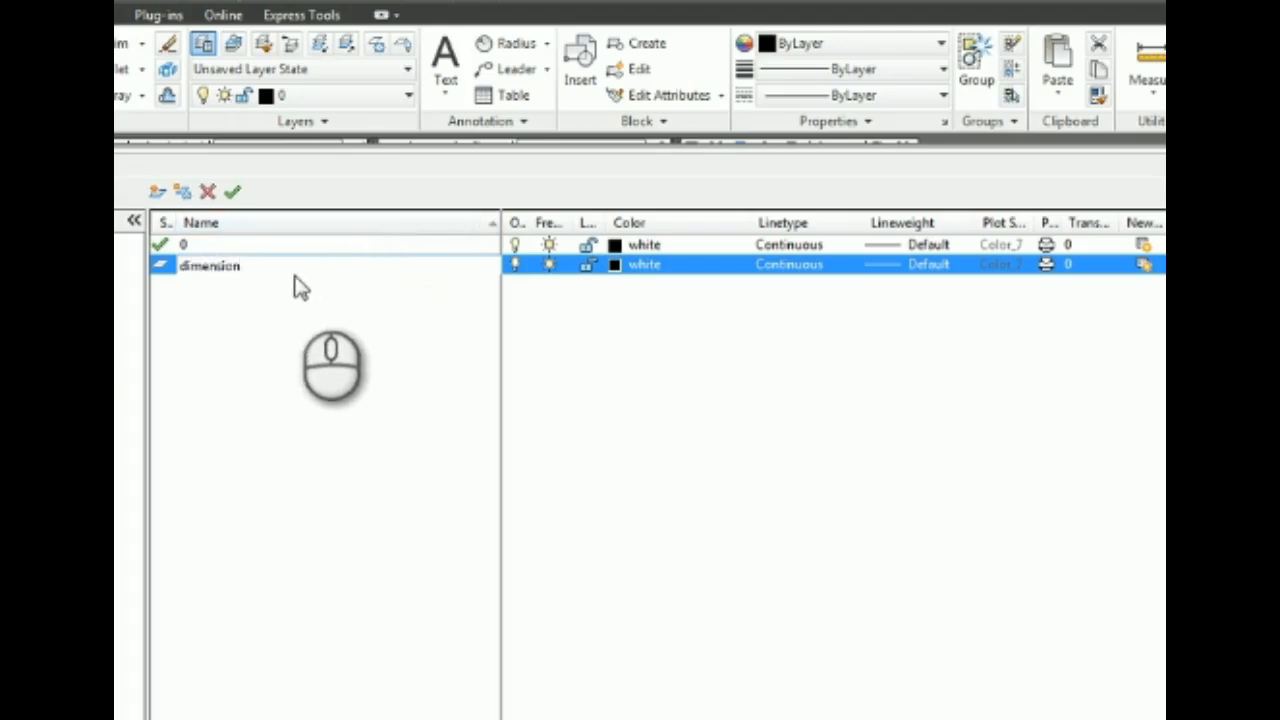
pyautogui.click(616, 266)
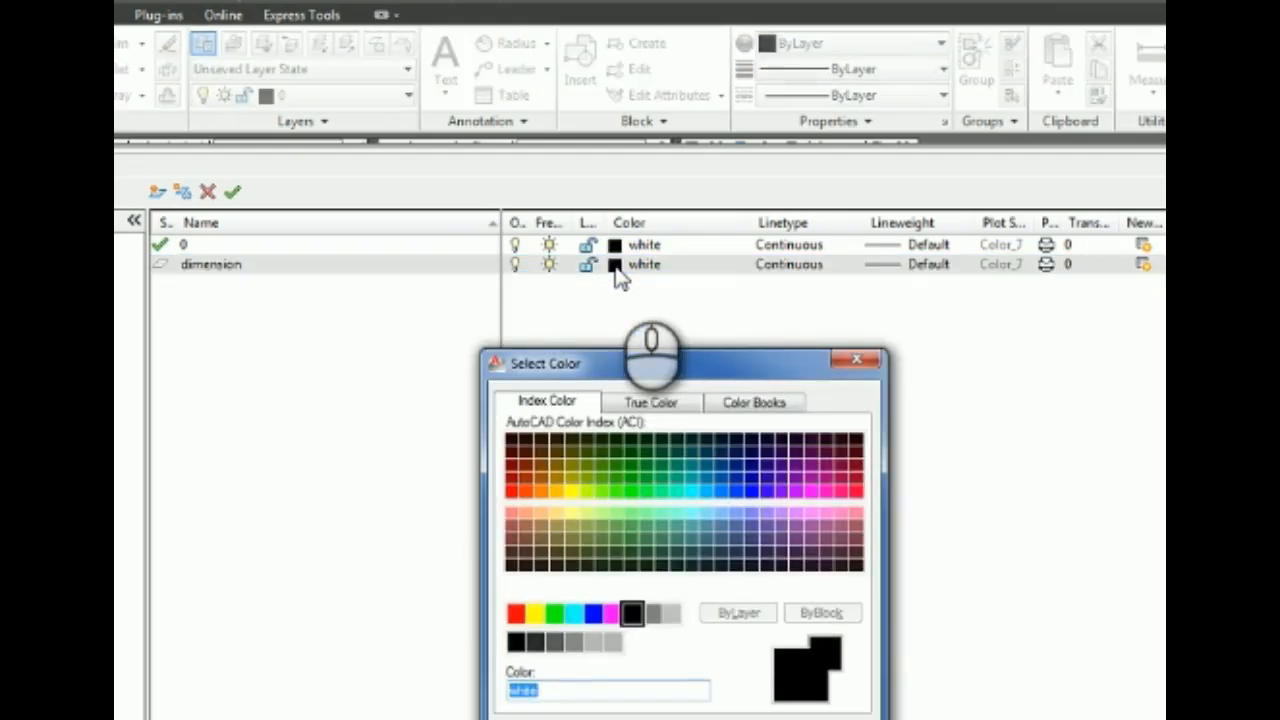
pyautogui.moveTo(645, 372); pyautogui.dragTo(529, 322)
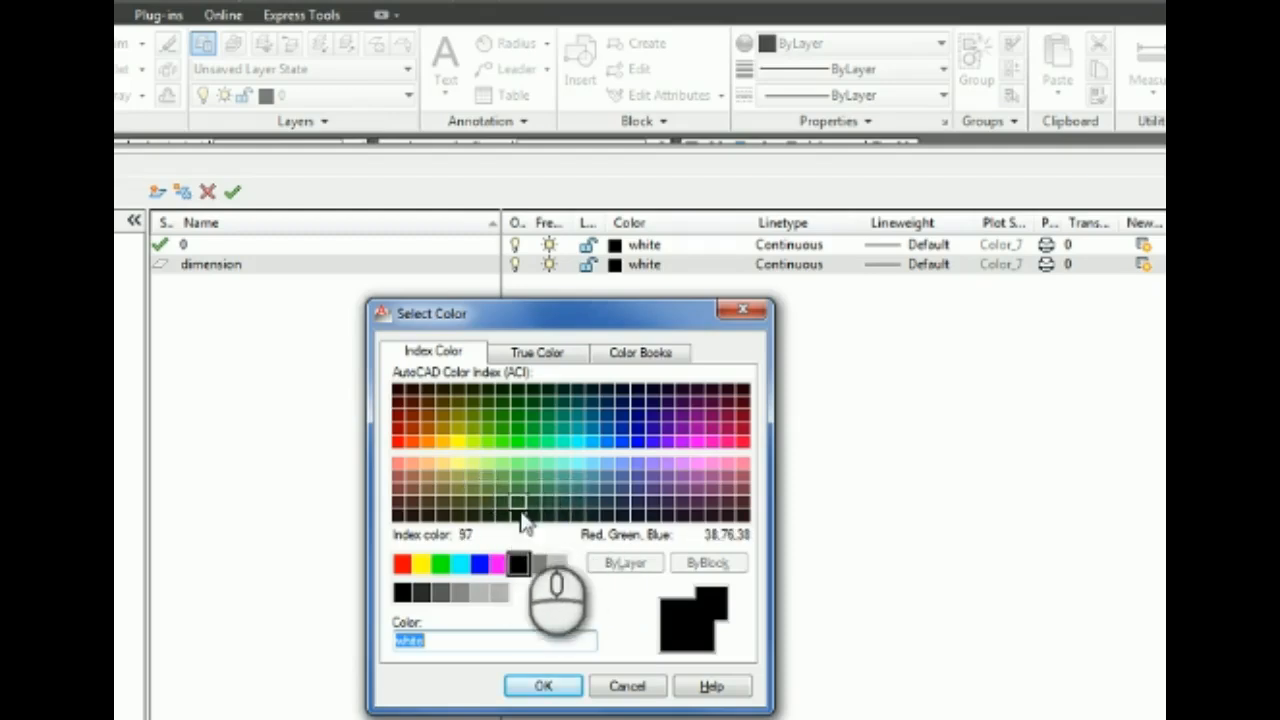
pyautogui.click(480, 566)
pyautogui.click(545, 687)
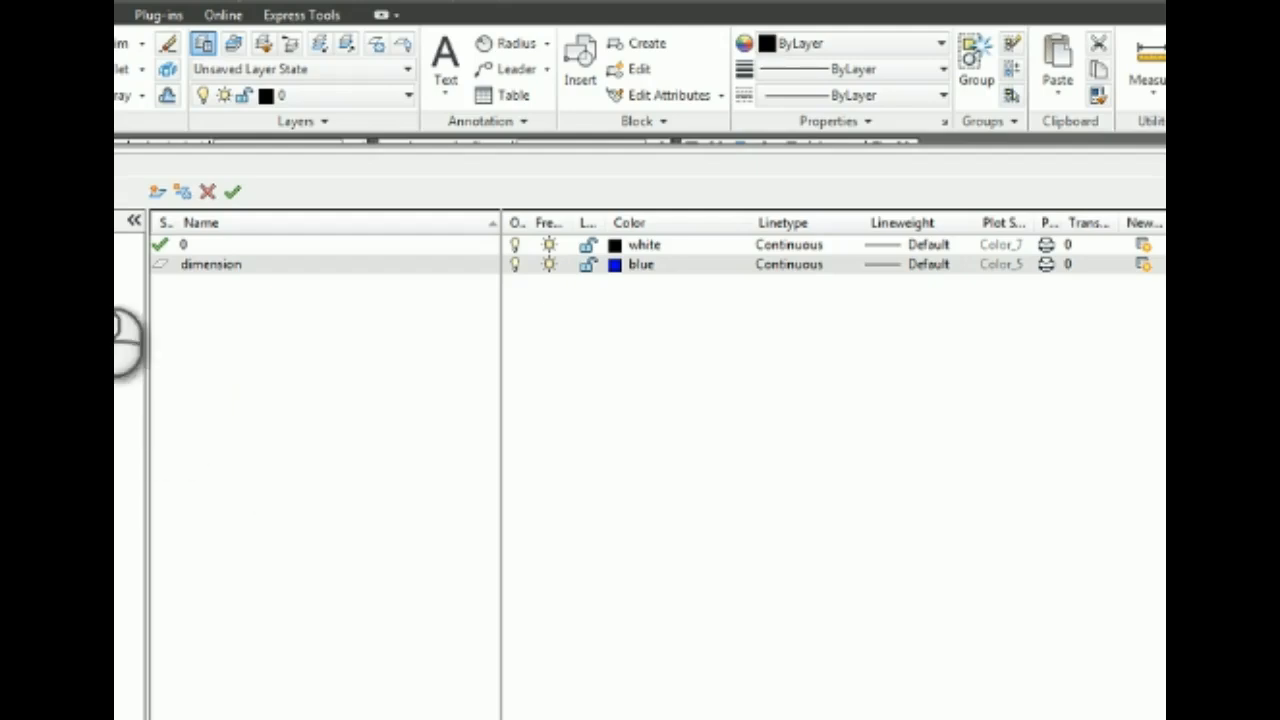
# - Add another layer named object with the color red, then close the layer properties
pyautogui.click(157, 192)
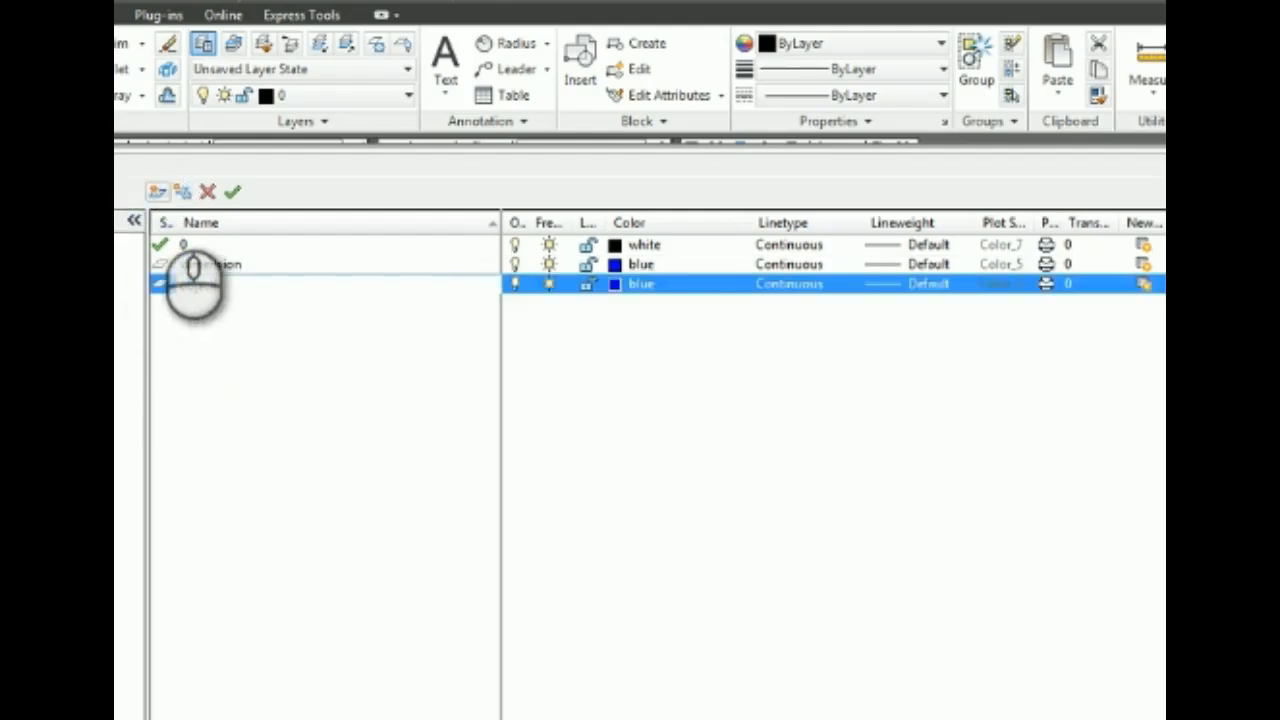
pyautogui.write('object')
pyautogui.press('Return')
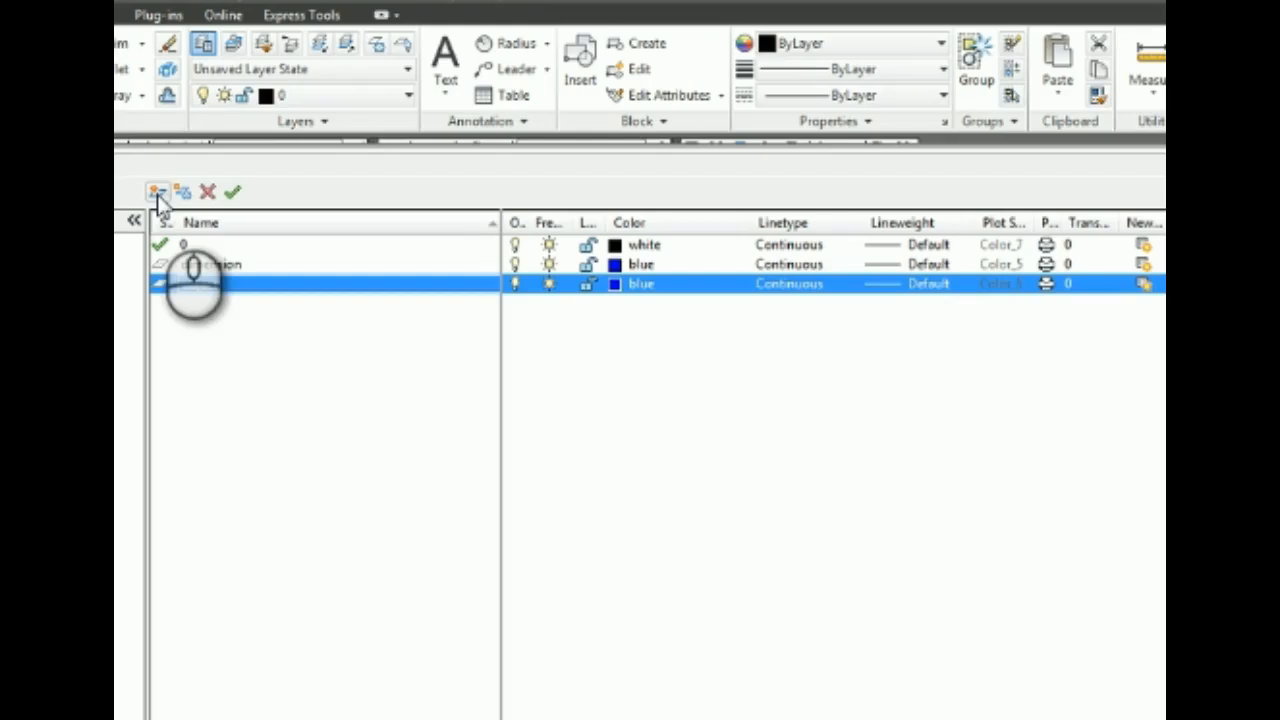
pyautogui.click(615, 285)
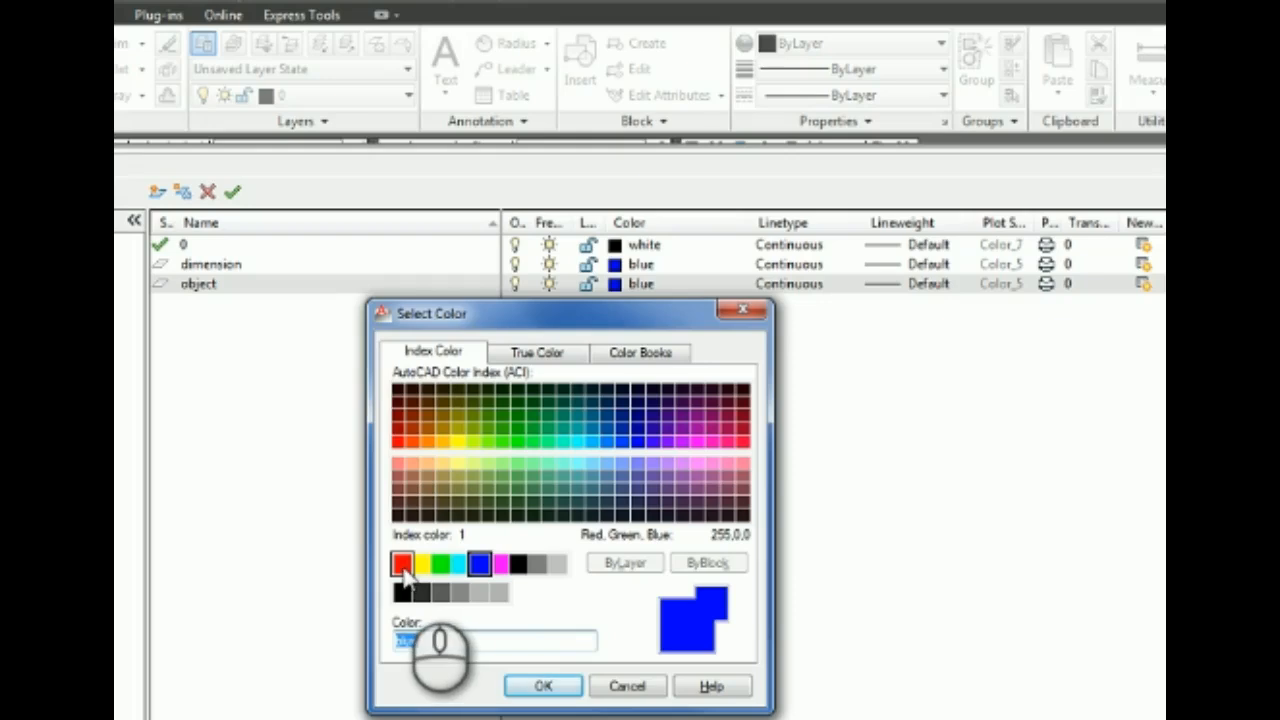
pyautogui.click(402, 566)
pyautogui.click(548, 686)
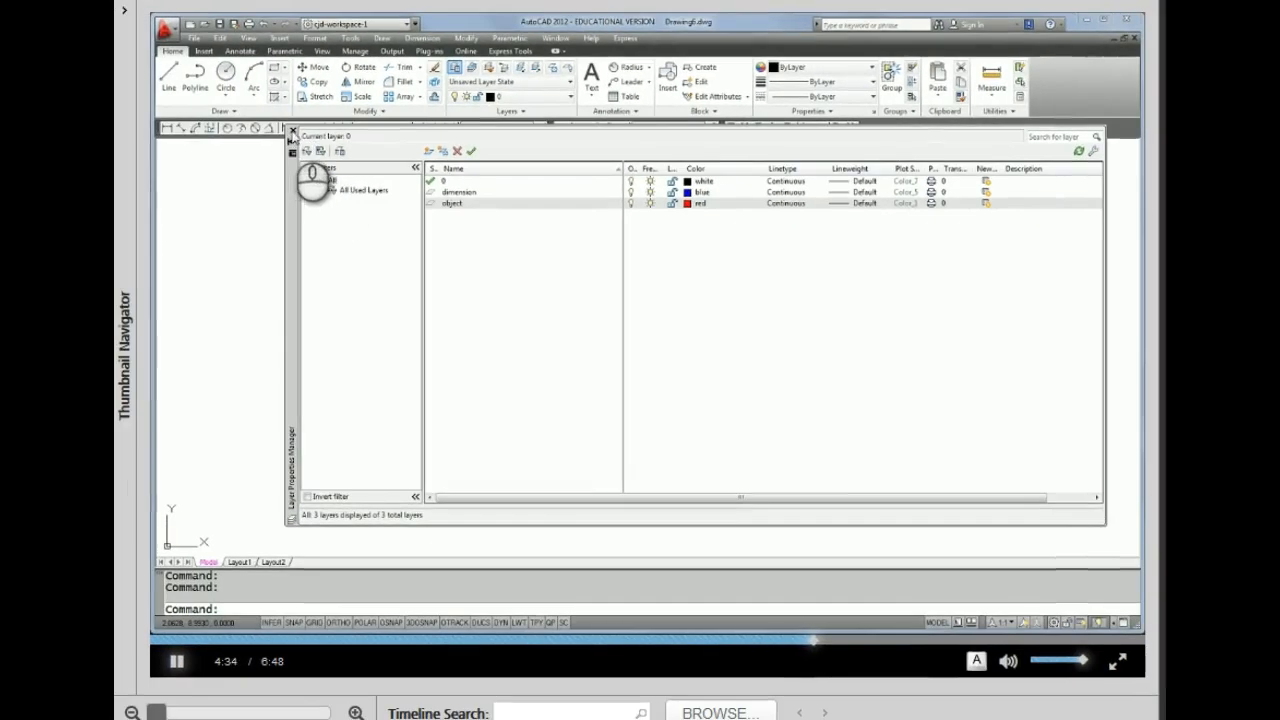
pyautogui.click(292, 131)
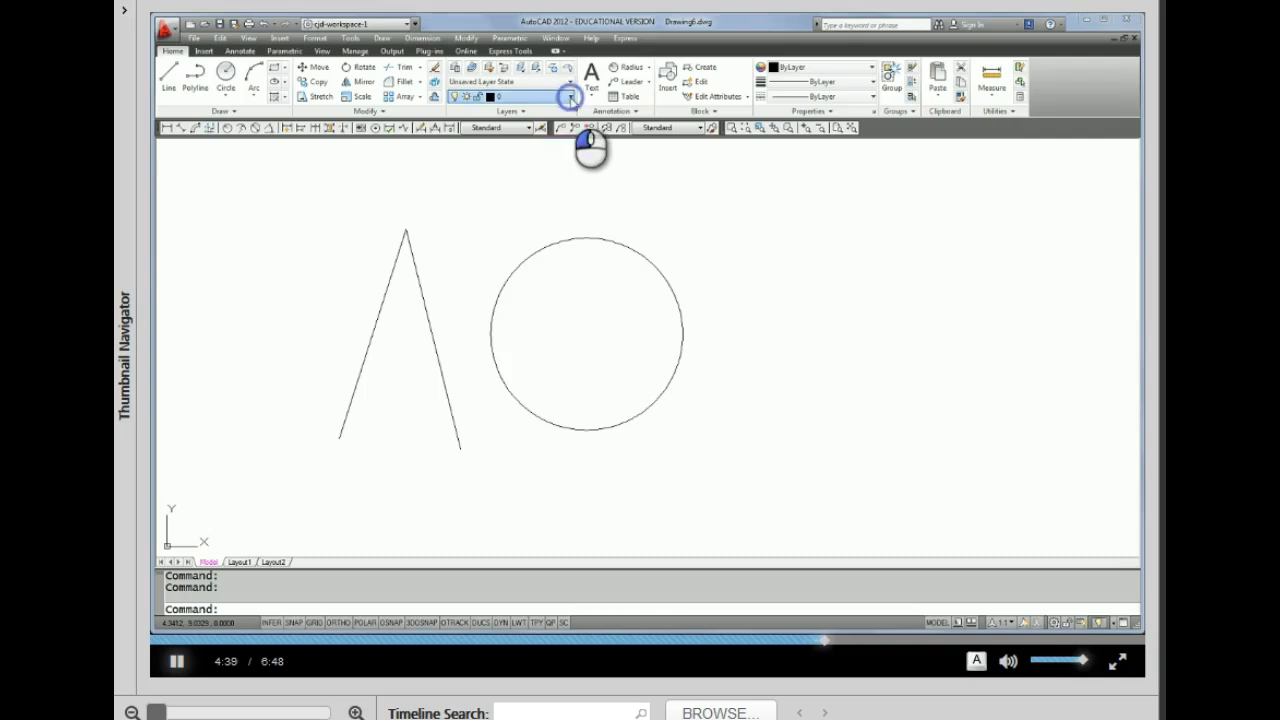
# - Make the dimension layer current and, with object snap on, add a vertical linear dimension left of the inverted V from its apex to its lower left endpoint
pyautogui.click(570, 97)
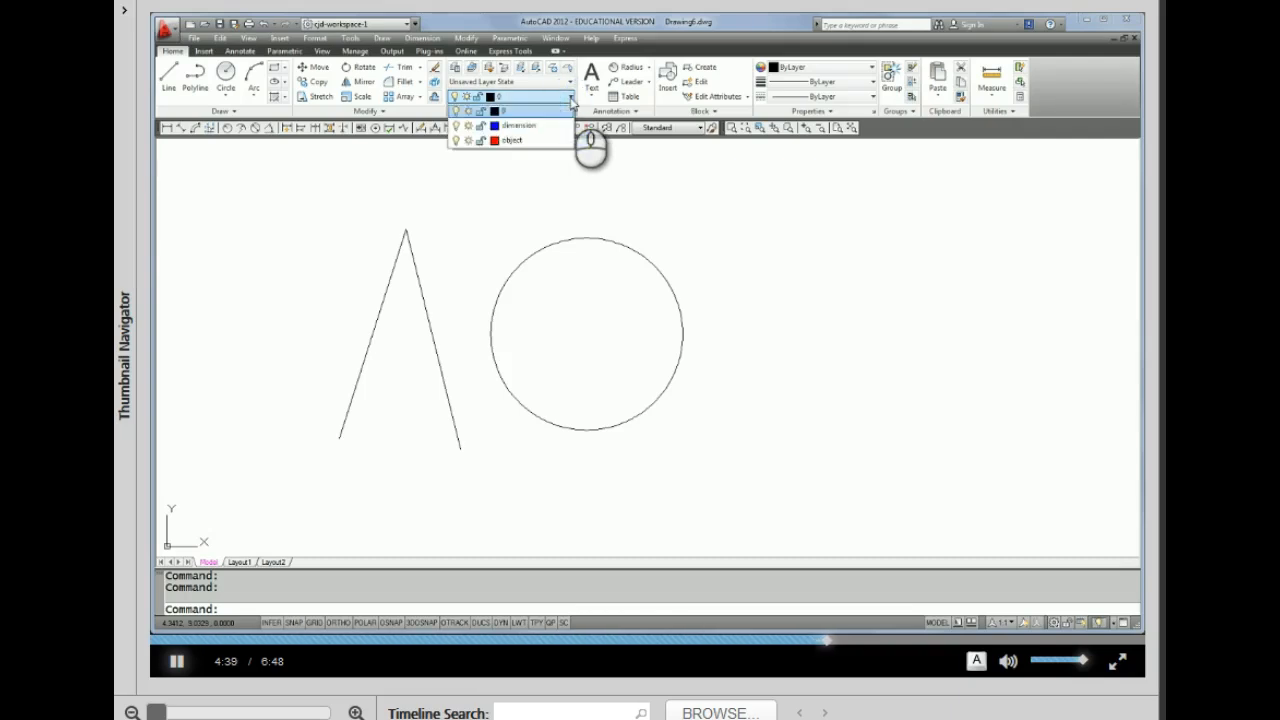
pyautogui.click(525, 126)
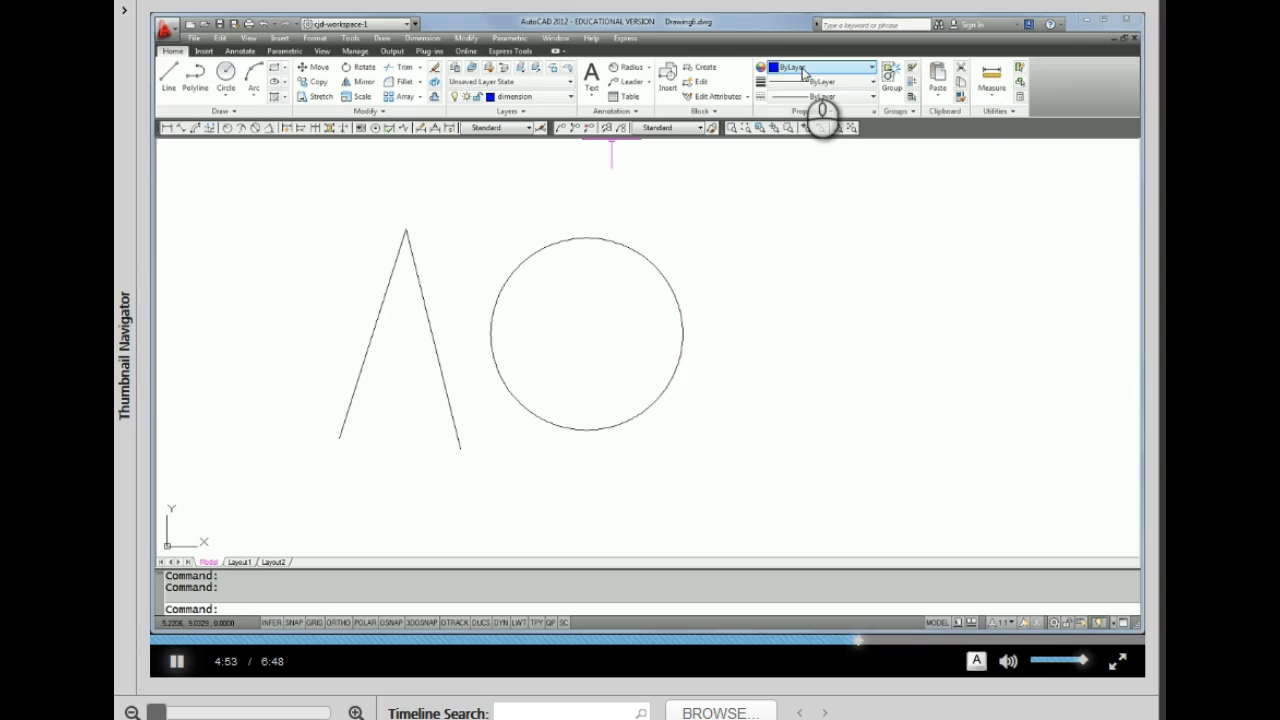
pyautogui.click(648, 66)
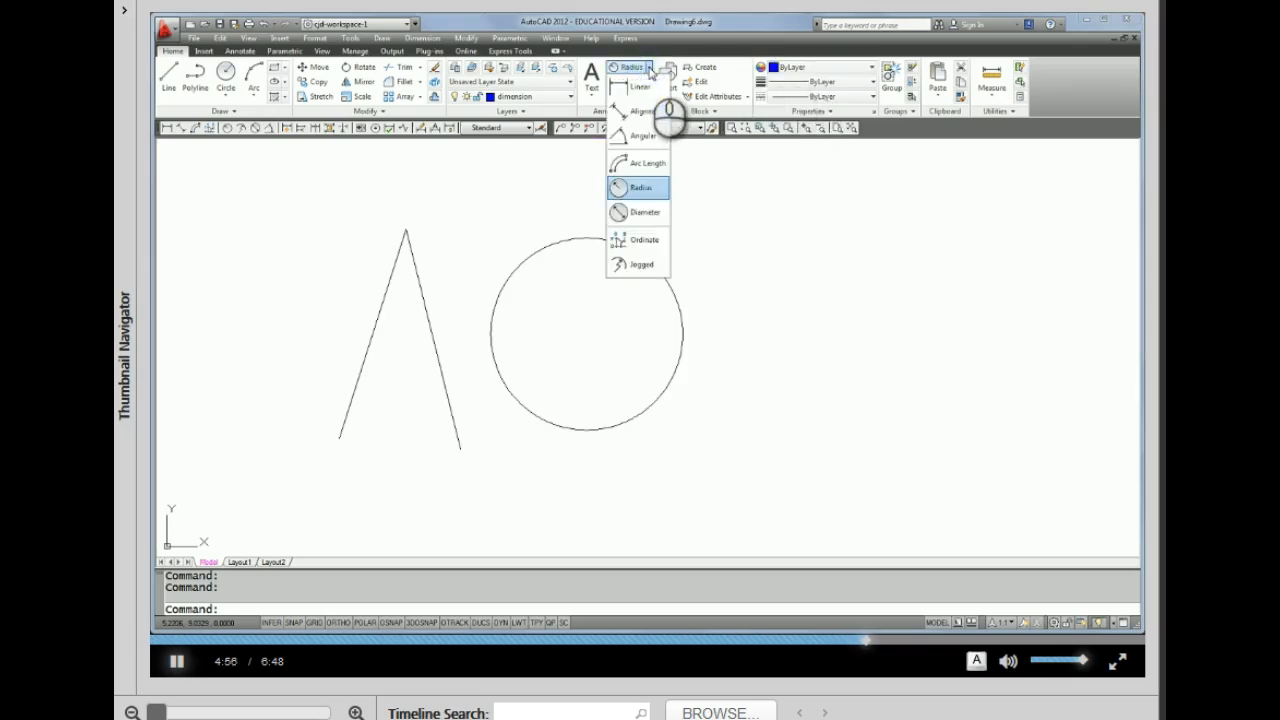
pyautogui.click(644, 90)
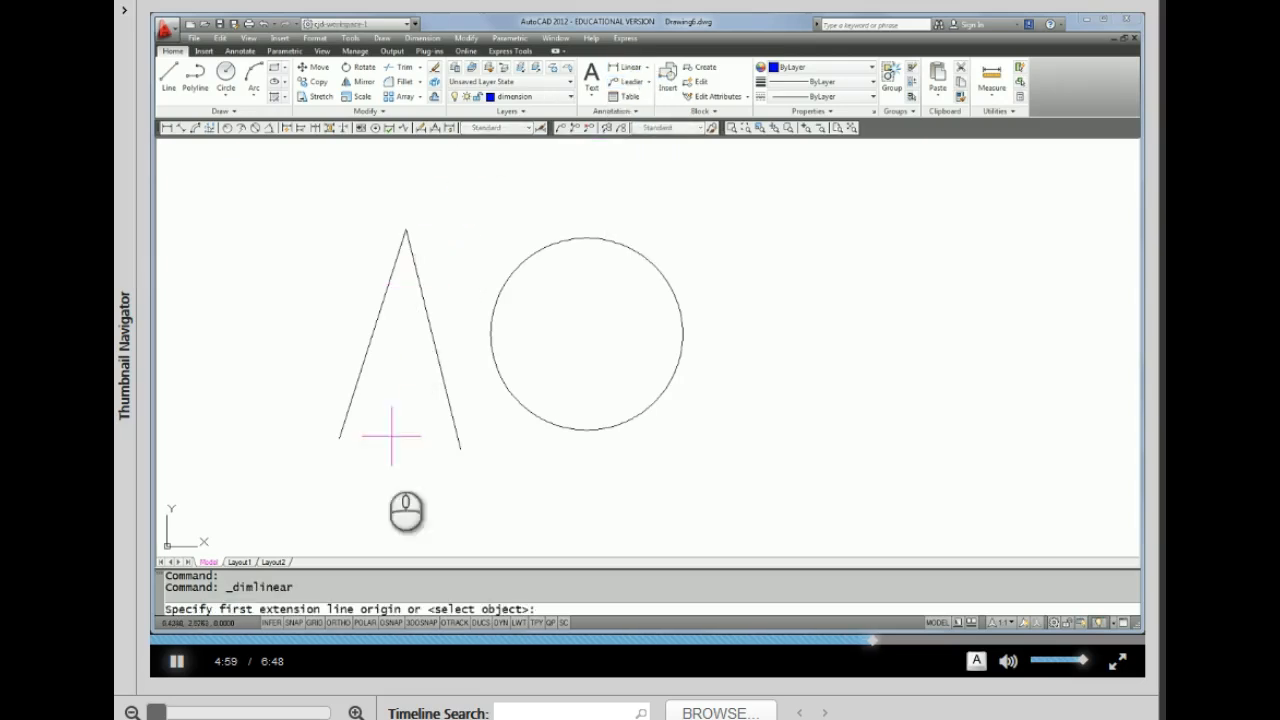
pyautogui.click(390, 622)
pyautogui.click(407, 230)
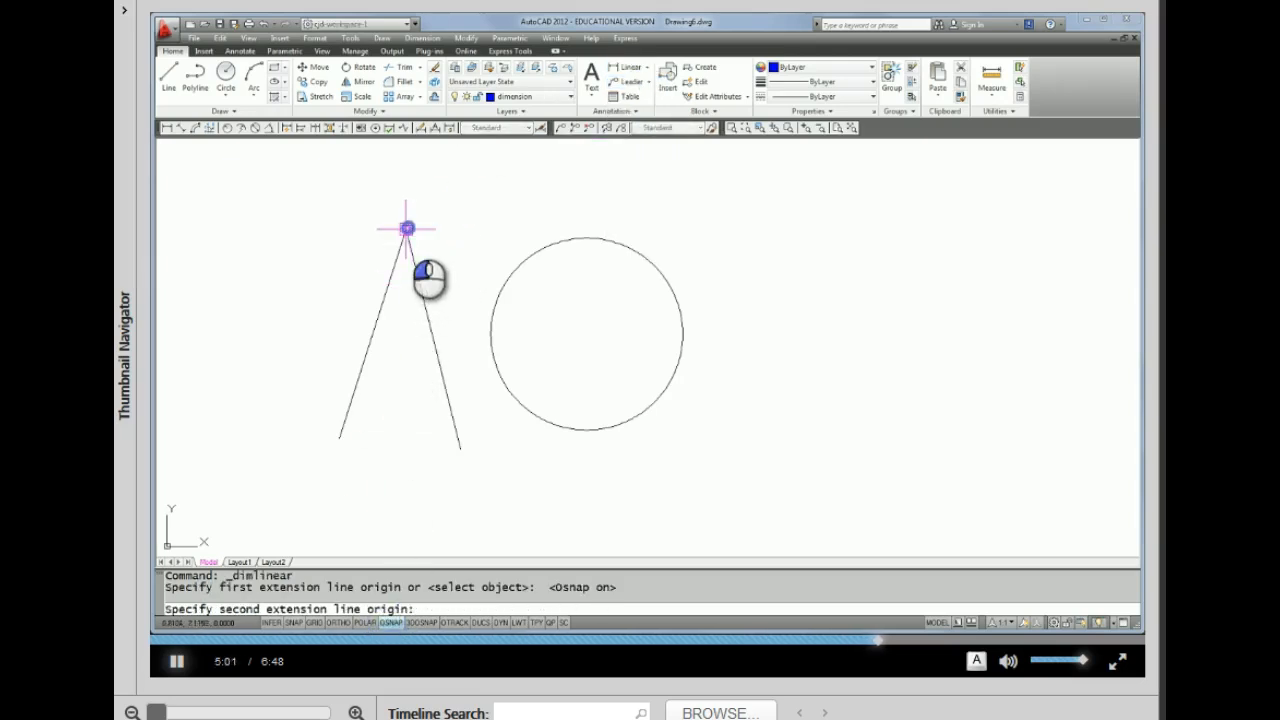
pyautogui.click(340, 437)
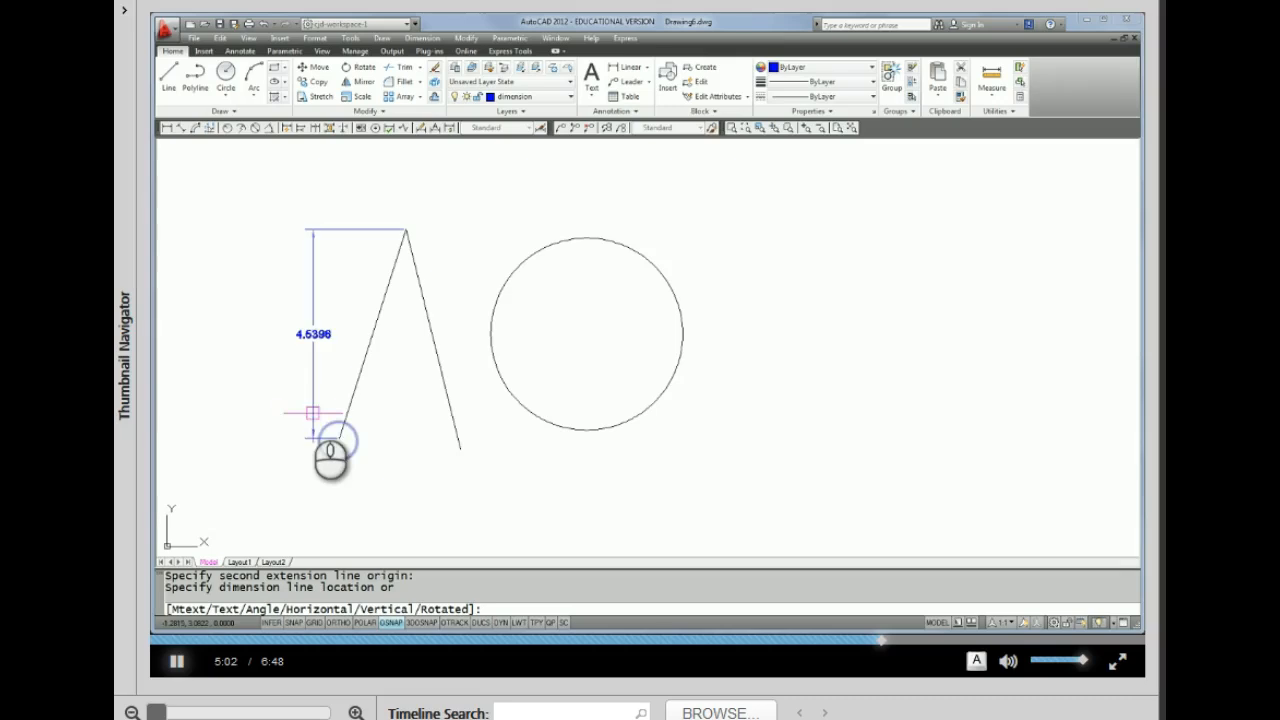
pyautogui.click(290, 333)
# - Add a horizontal linear dimension between the two lower endpoints of the inverted V, placed below them
pyautogui.rightClick(379, 452)
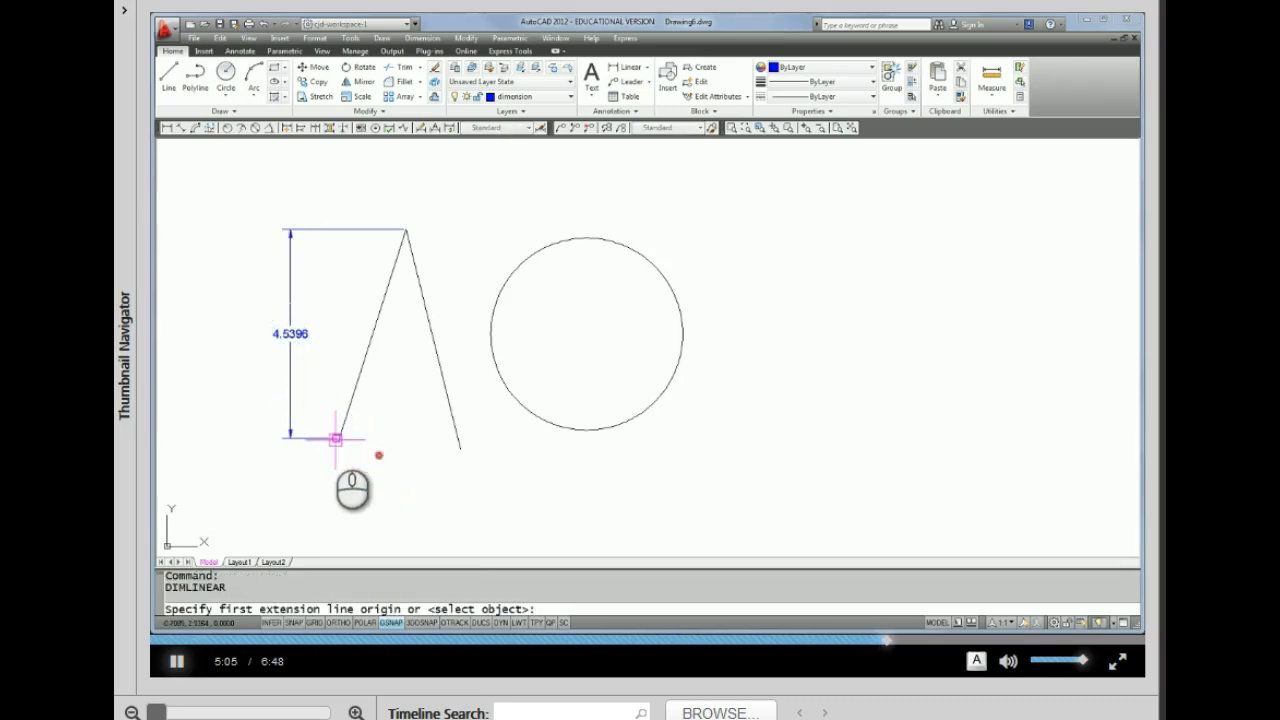
pyautogui.click(342, 436)
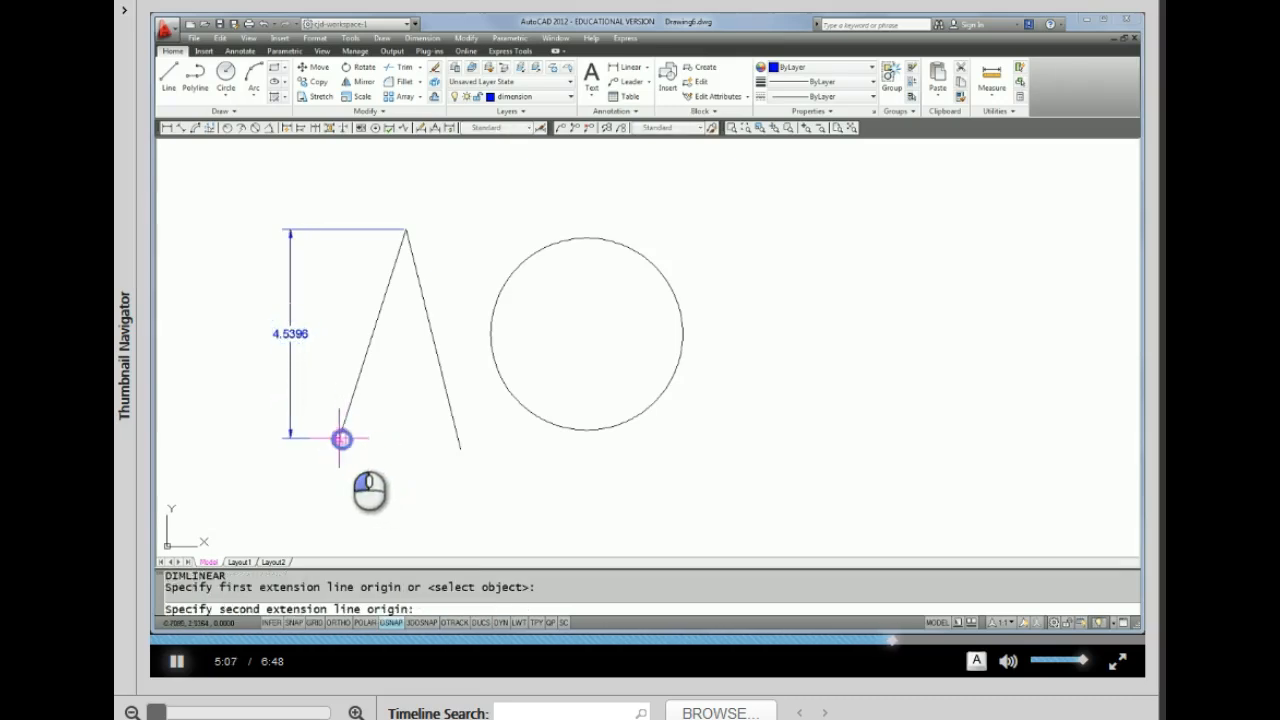
pyautogui.click(460, 450)
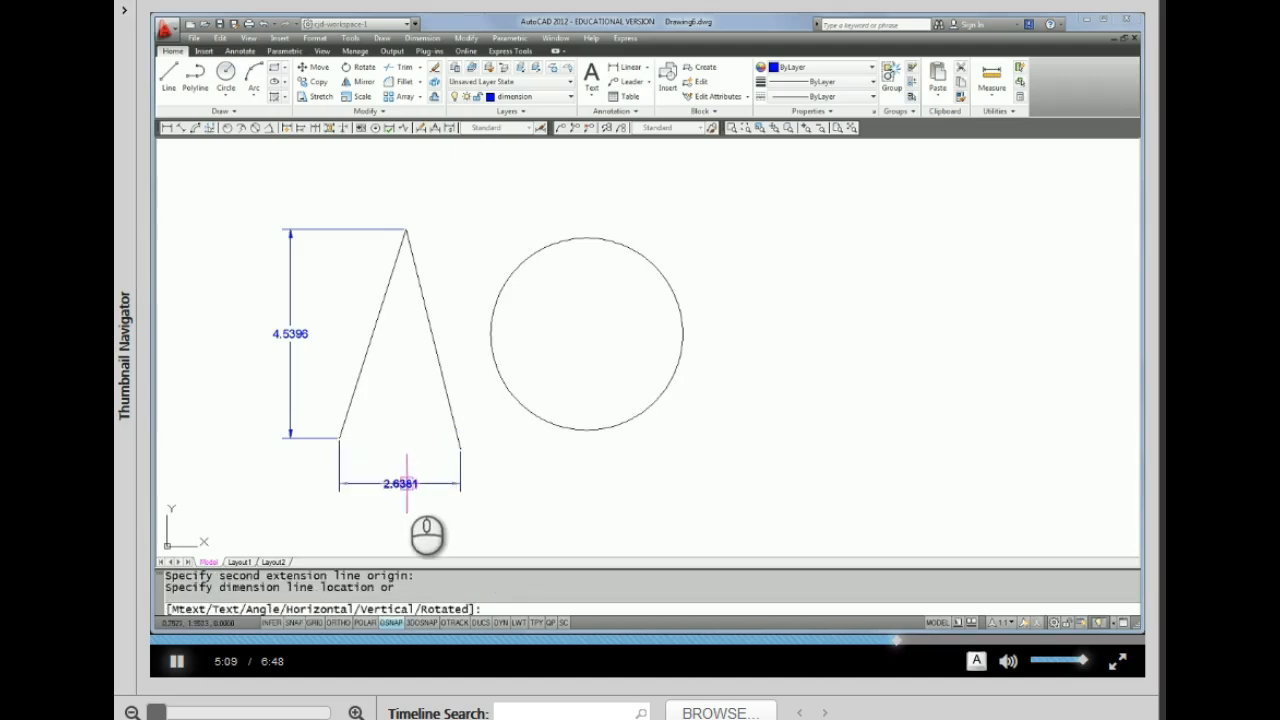
pyautogui.click(403, 473)
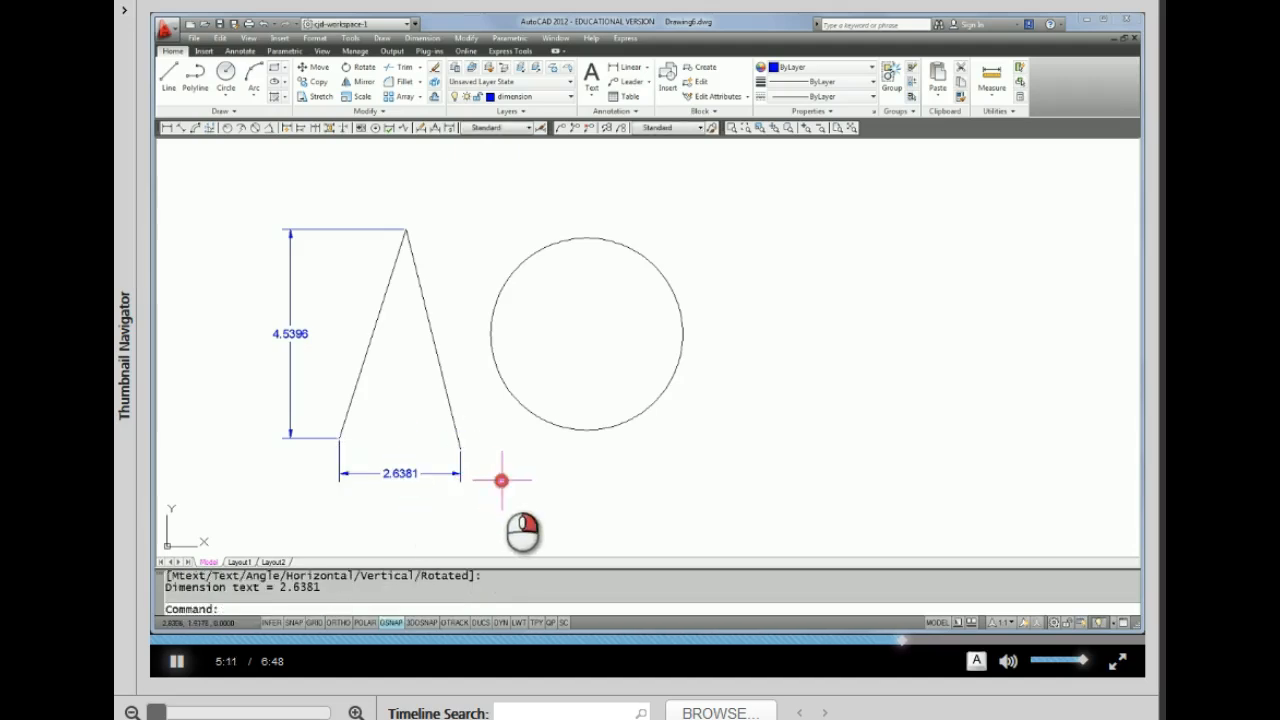
# - Add a radius dimension to the circle, with its text placed outside the circle at the upper right
pyautogui.press('Return')
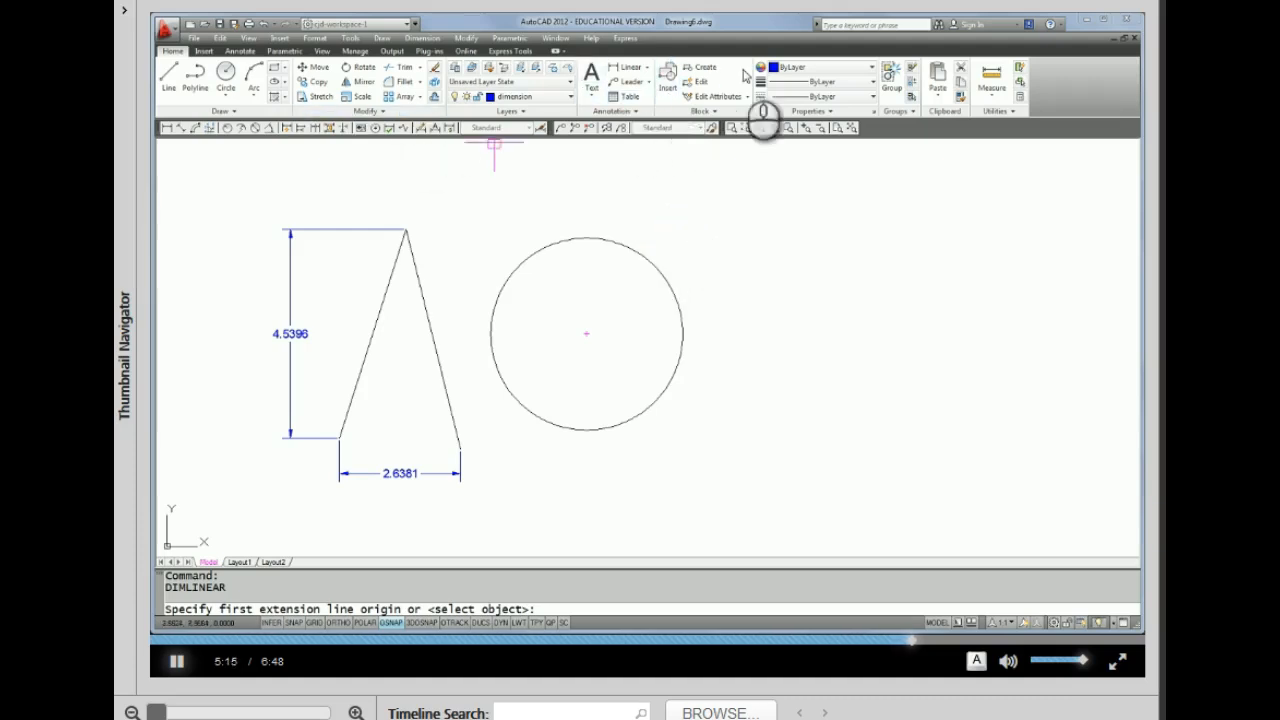
pyautogui.click(646, 75)
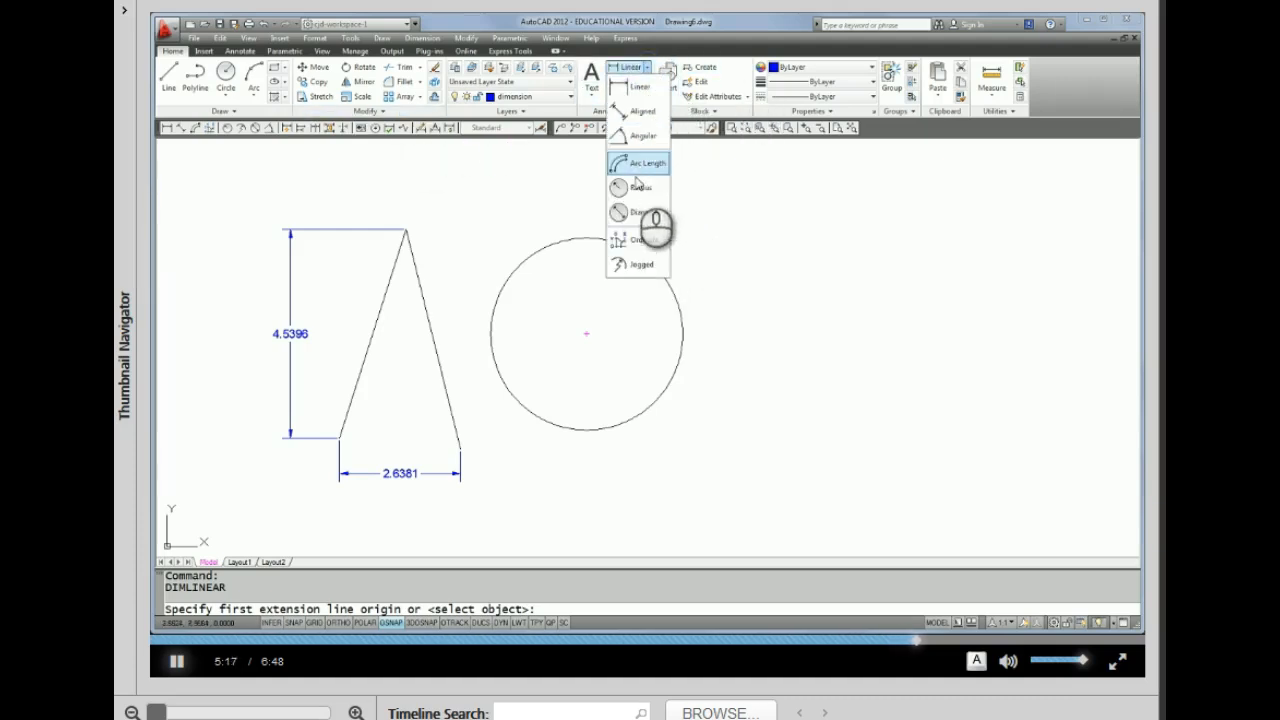
pyautogui.click(628, 214)
pyautogui.click(634, 242)
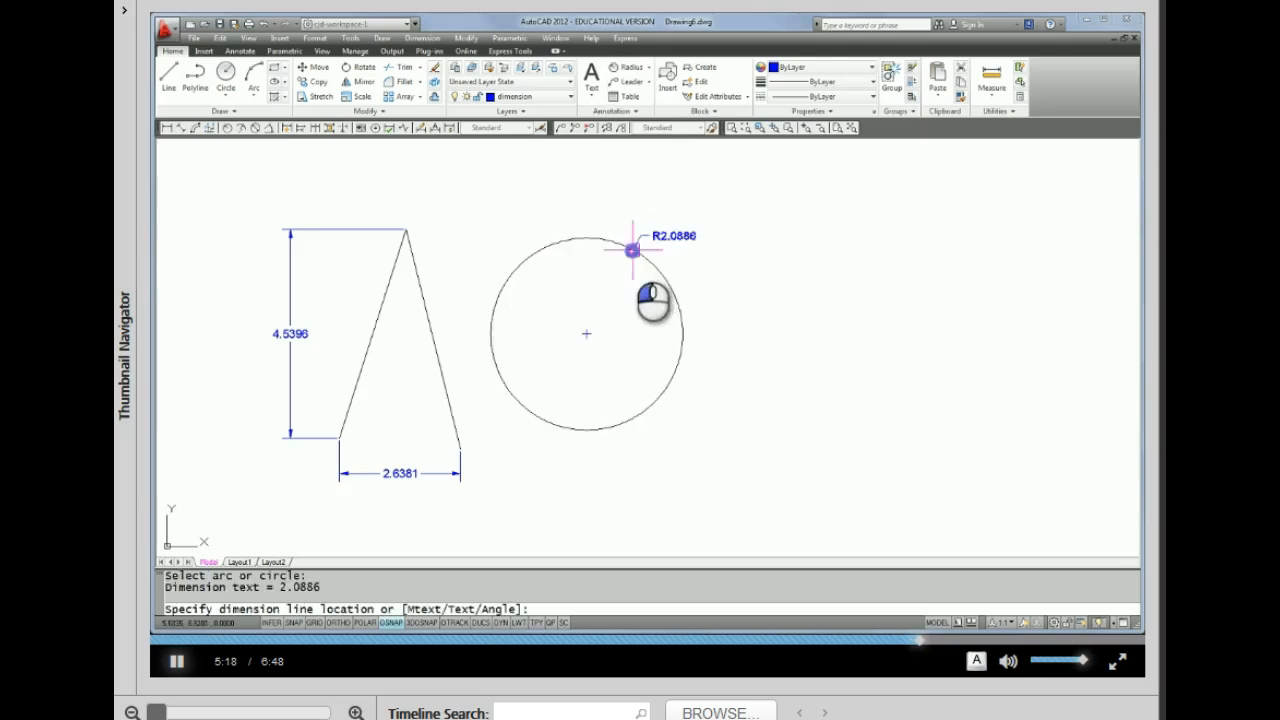
pyautogui.click(663, 202)
pyautogui.rightClick(709, 272)
pyautogui.moveTo(713, 409); pyautogui.dragTo(781, 410, button='middle')
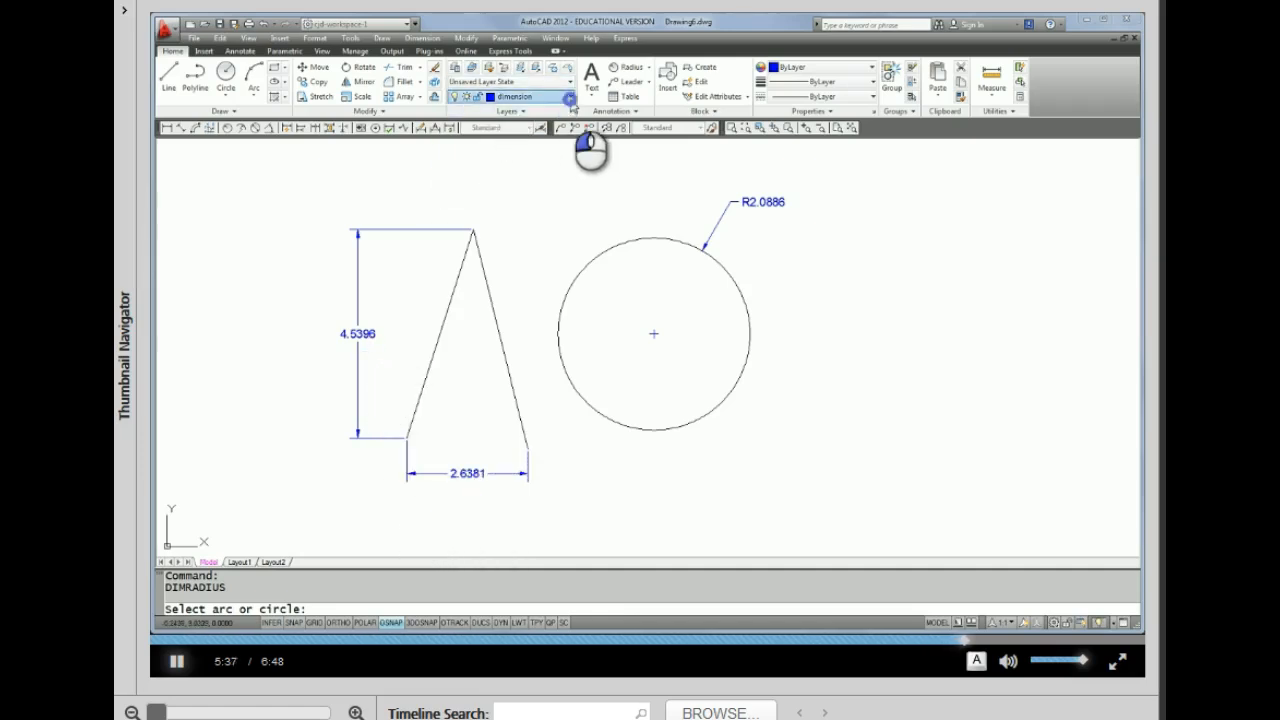
# - Make the object layer current and draw a zigzag of three connected lines to the right of the circle
pyautogui.click(570, 98)
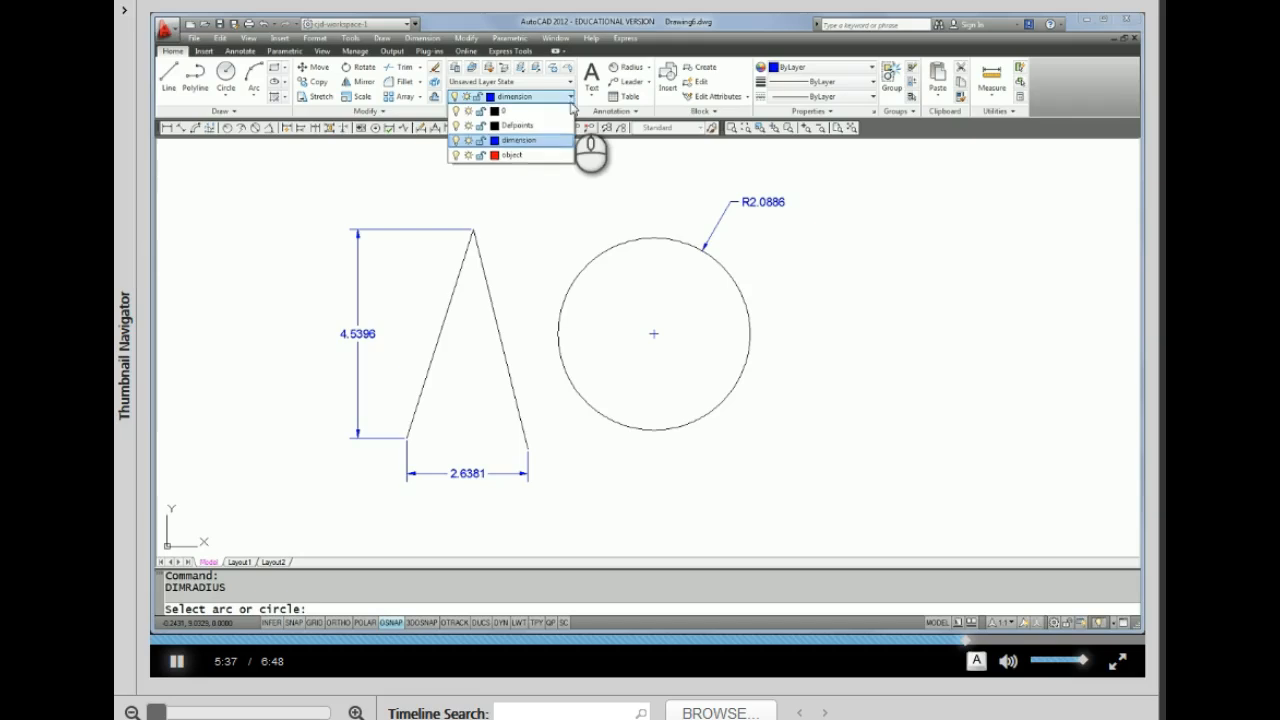
pyautogui.click(538, 157)
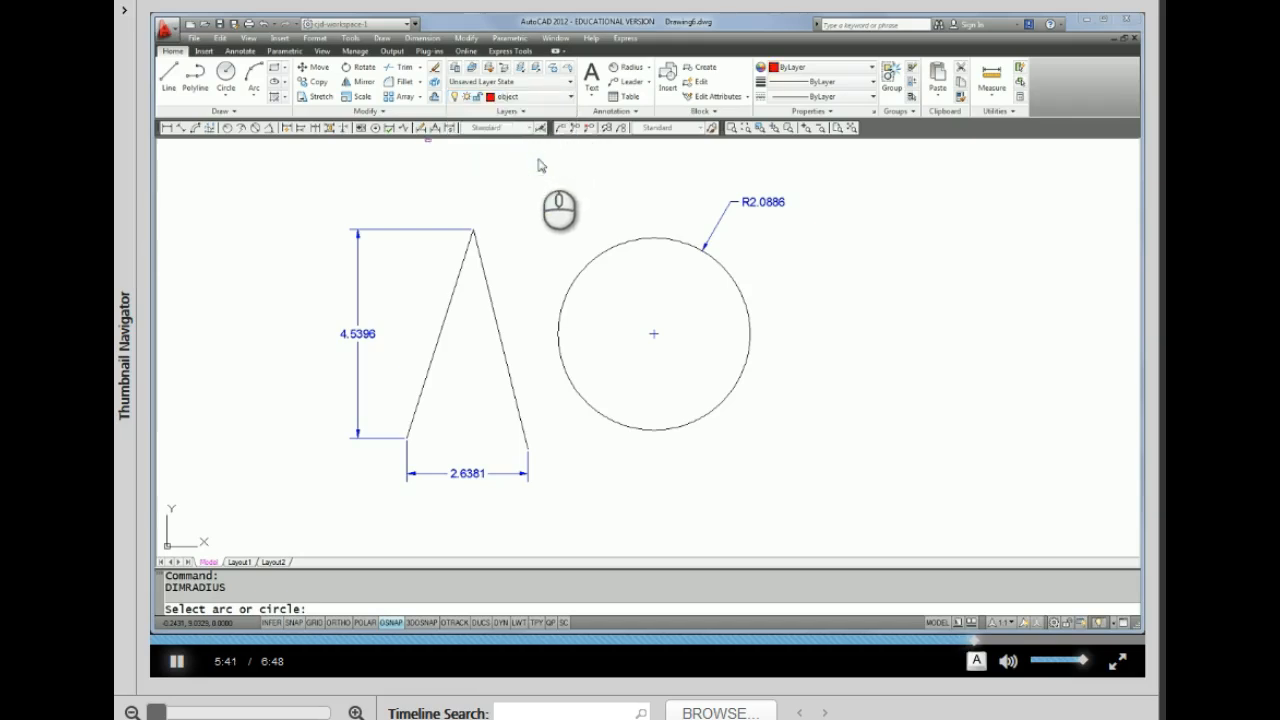
pyautogui.click(169, 75)
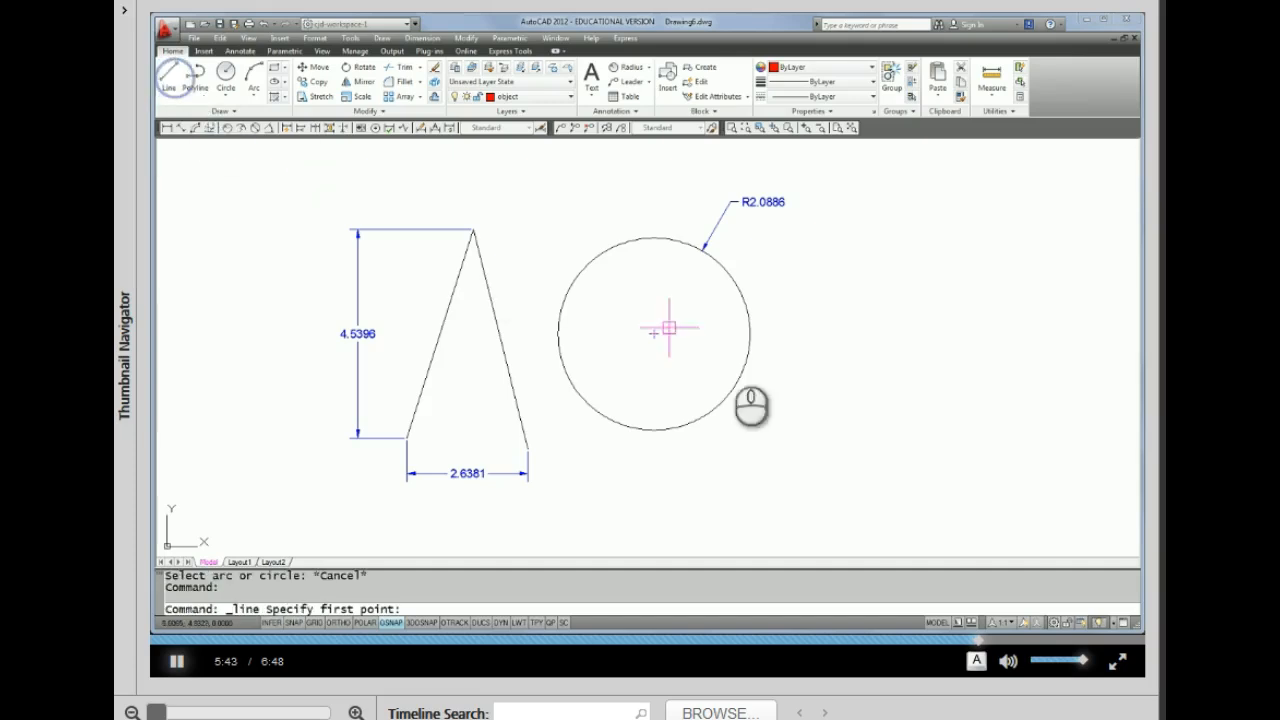
pyautogui.click(787, 432)
pyautogui.click(860, 243)
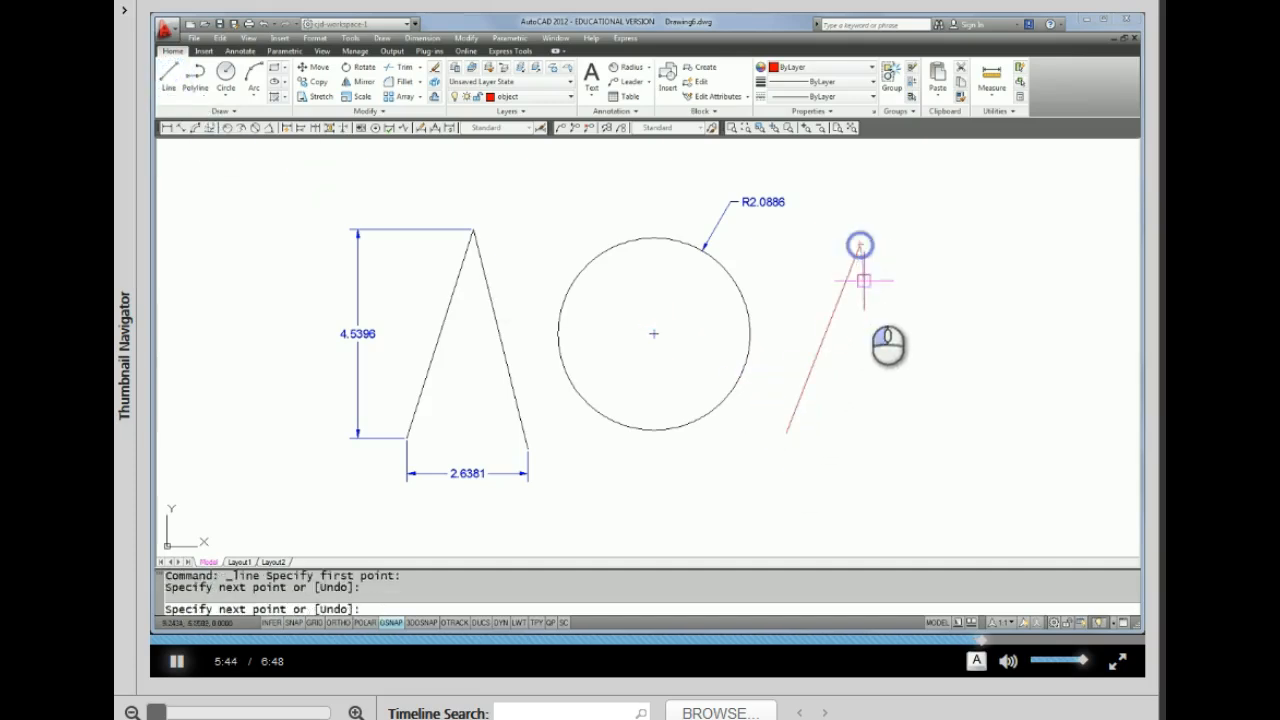
pyautogui.click(903, 432)
pyautogui.click(951, 205)
pyautogui.rightClick(998, 357)
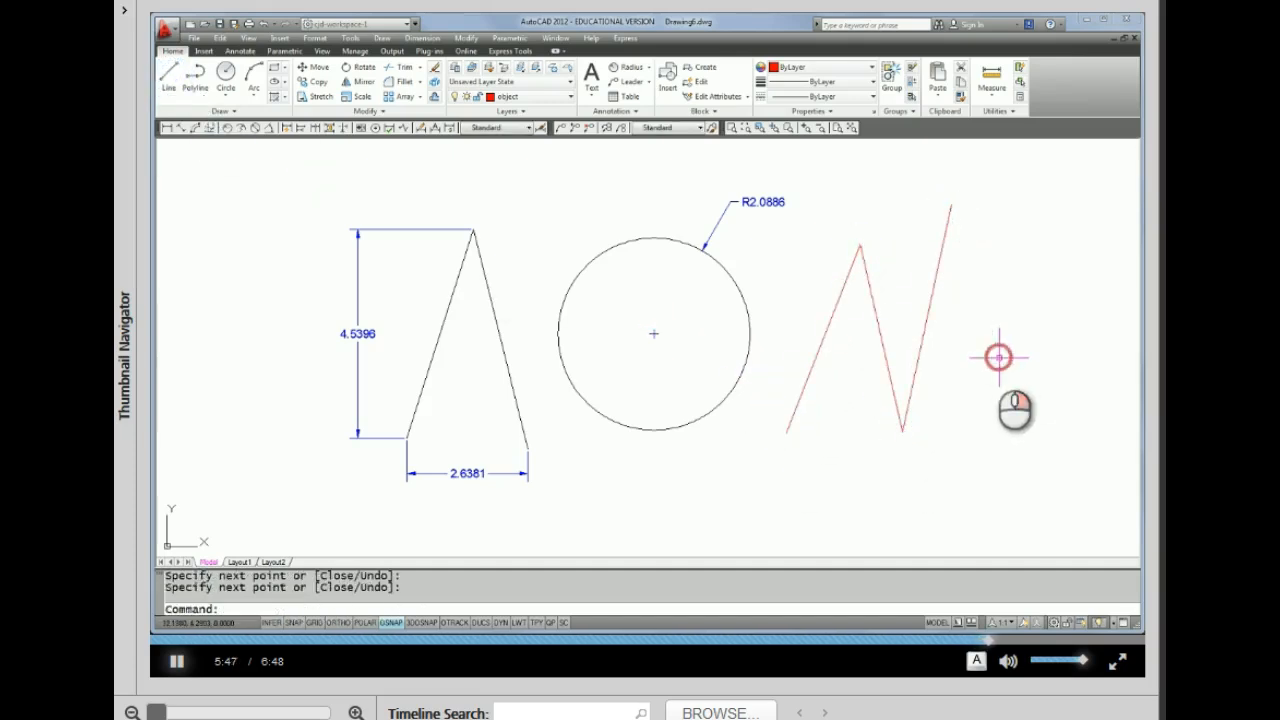
pyautogui.moveTo(857, 408); pyautogui.dragTo(798, 418, button='middle')
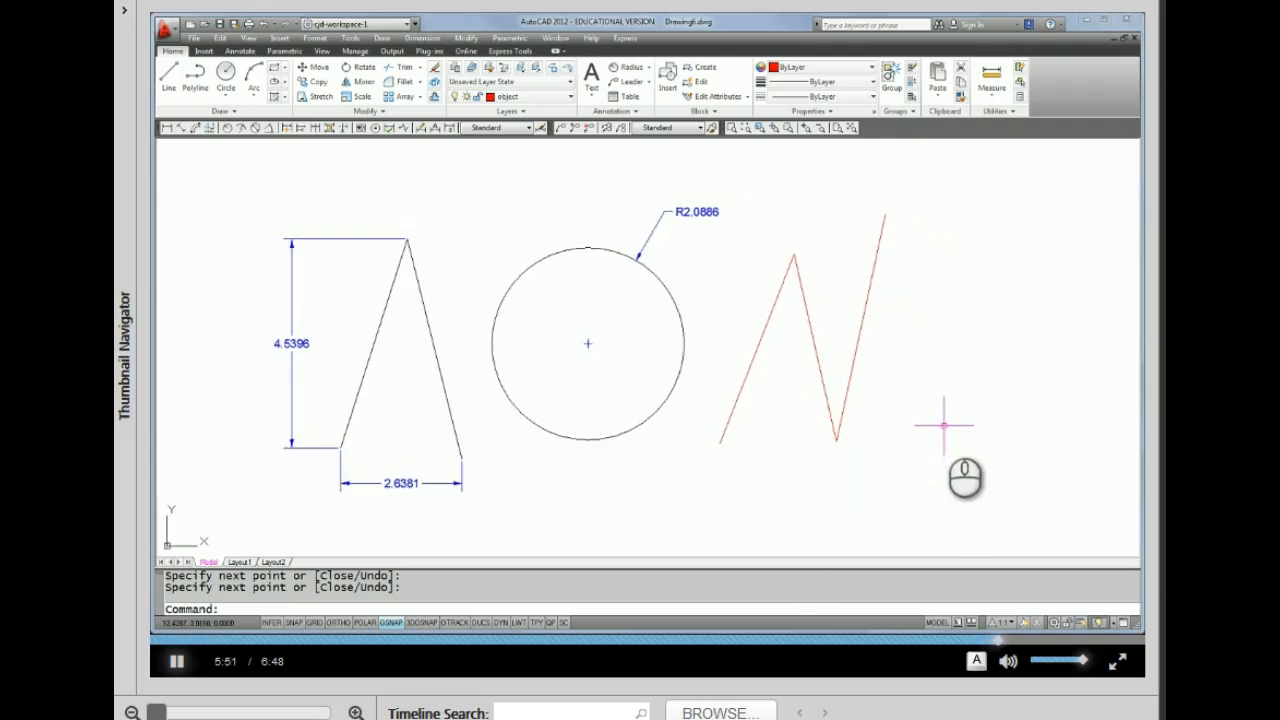
# - Switch the current layer from object to dimension, followed by layer 0
pyautogui.click(568, 99)
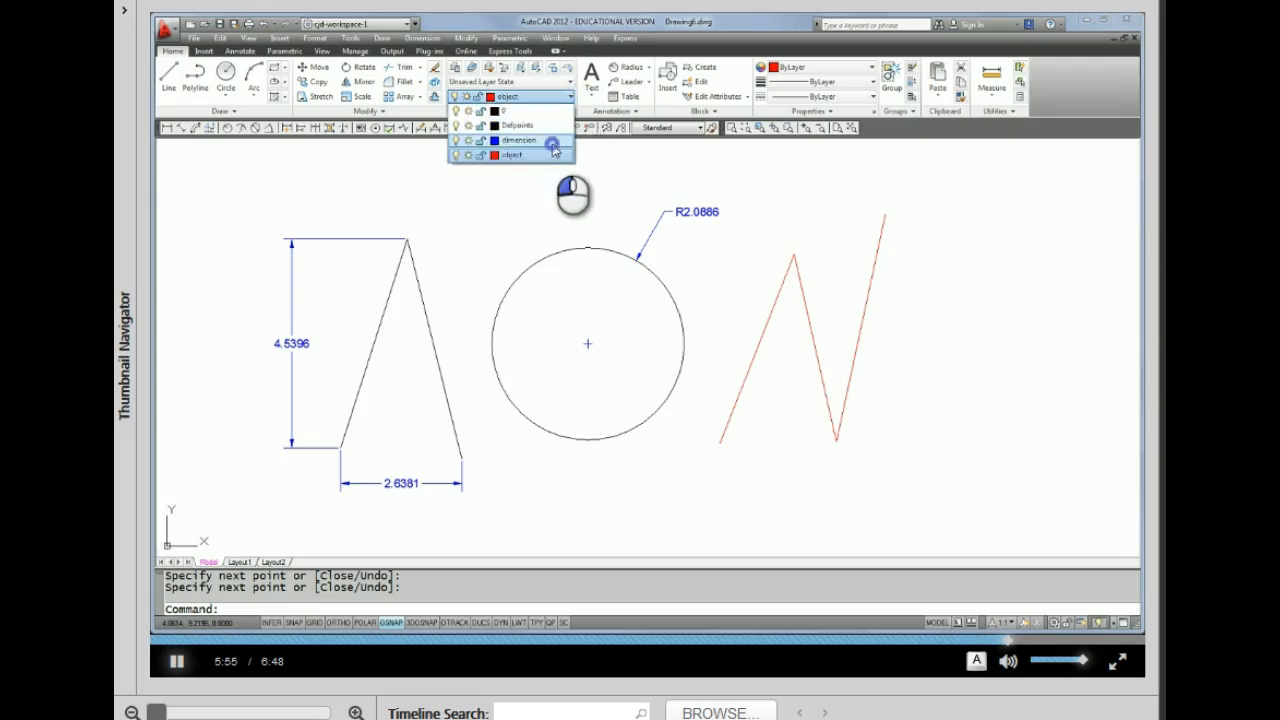
pyautogui.click(553, 148)
pyautogui.click(562, 97)
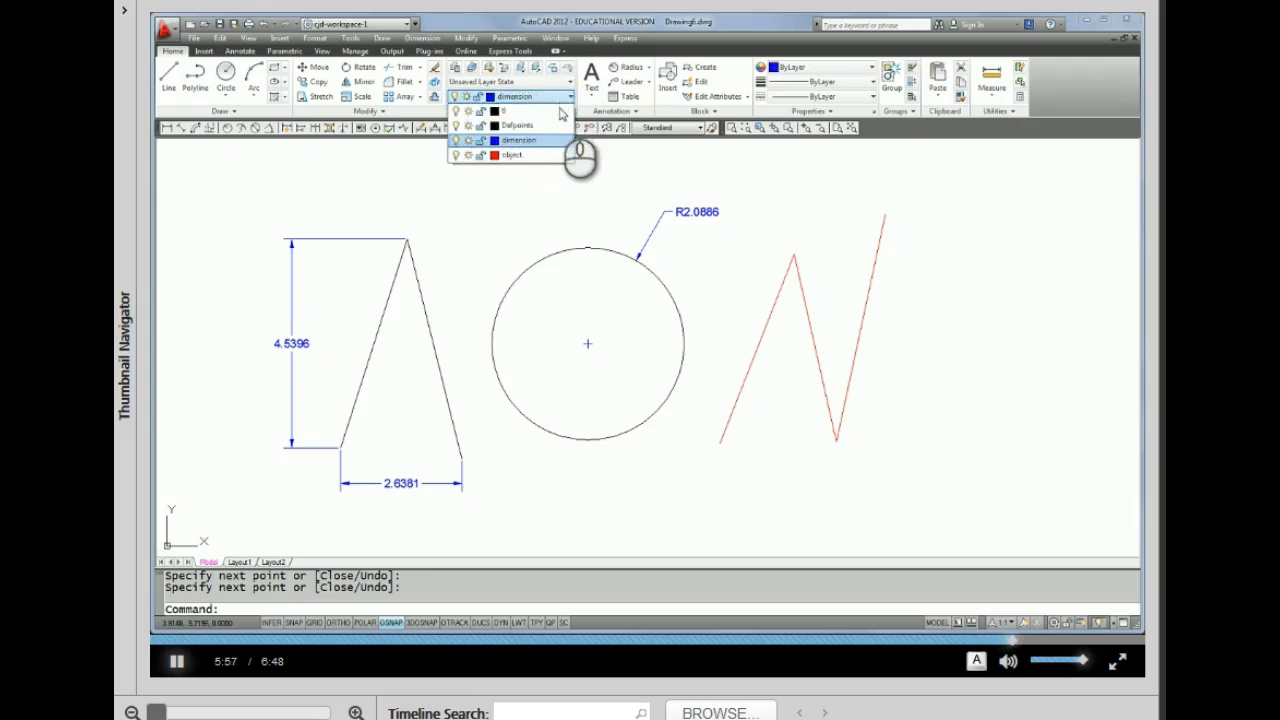
pyautogui.click(560, 111)
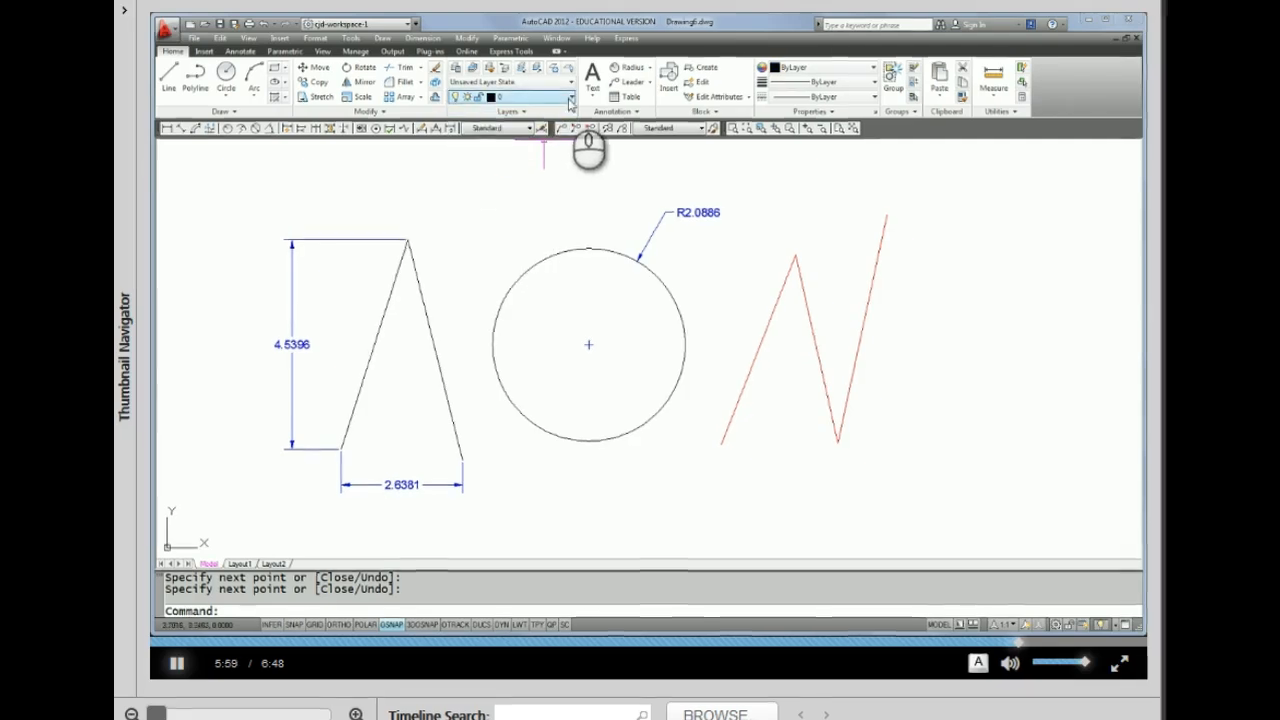
# - Make the dimension layer current again, followed by the object layer
pyautogui.click(570, 99)
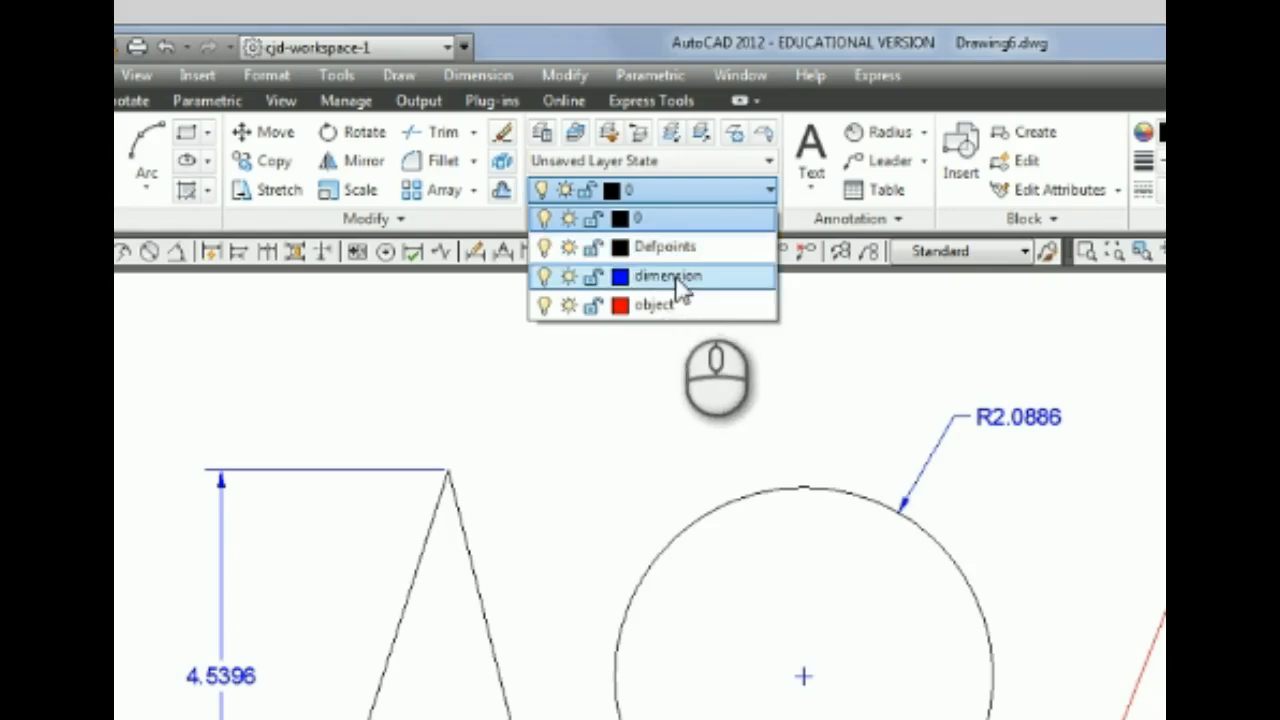
pyautogui.click(677, 278)
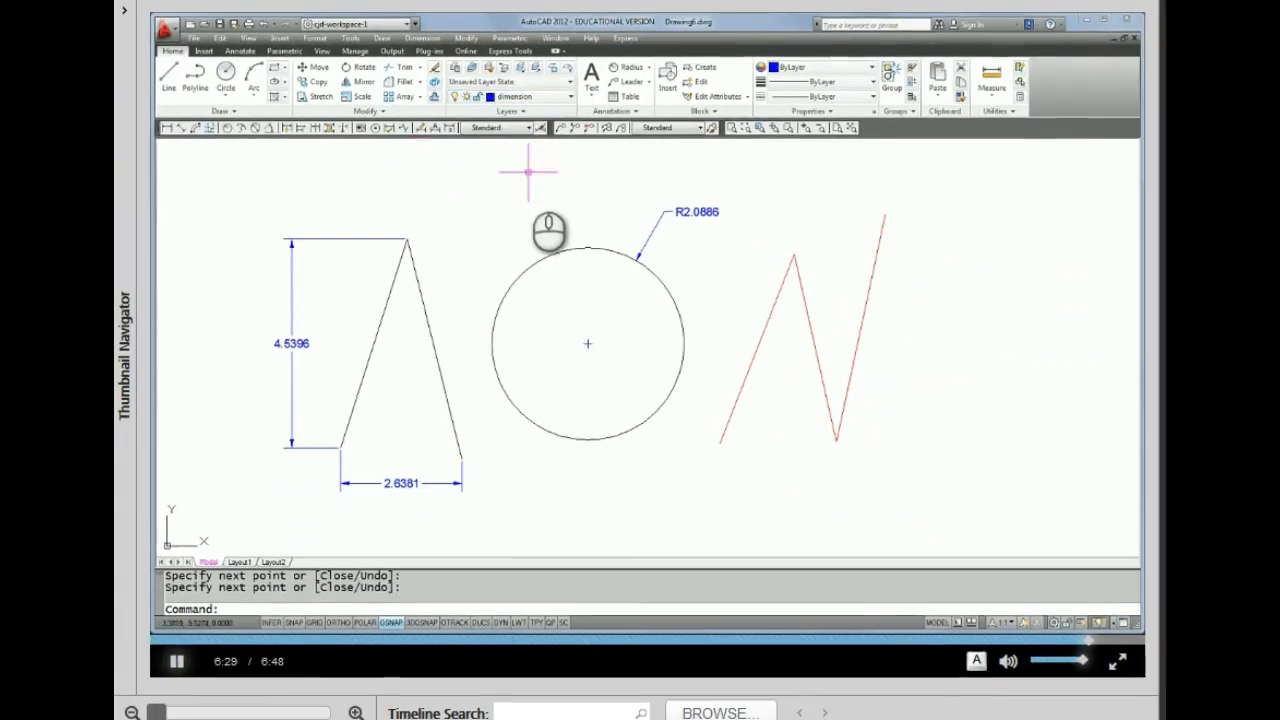
pyautogui.click(546, 97)
pyautogui.click(540, 156)
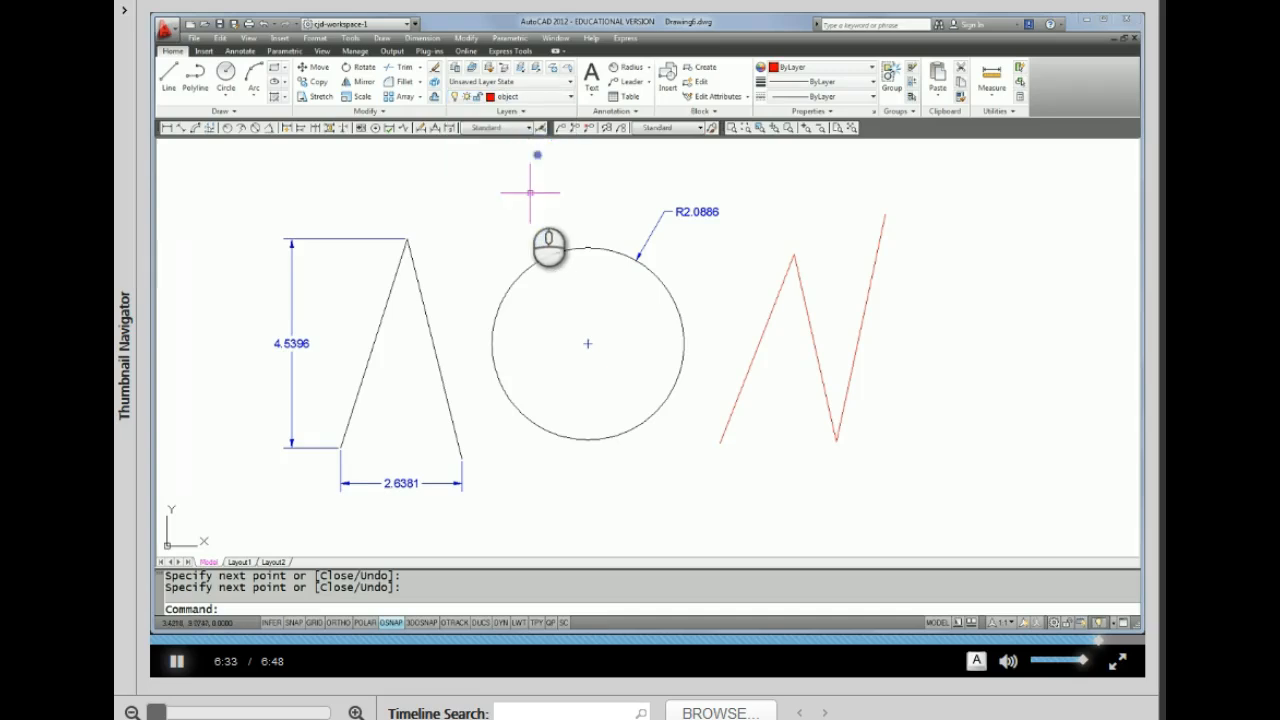